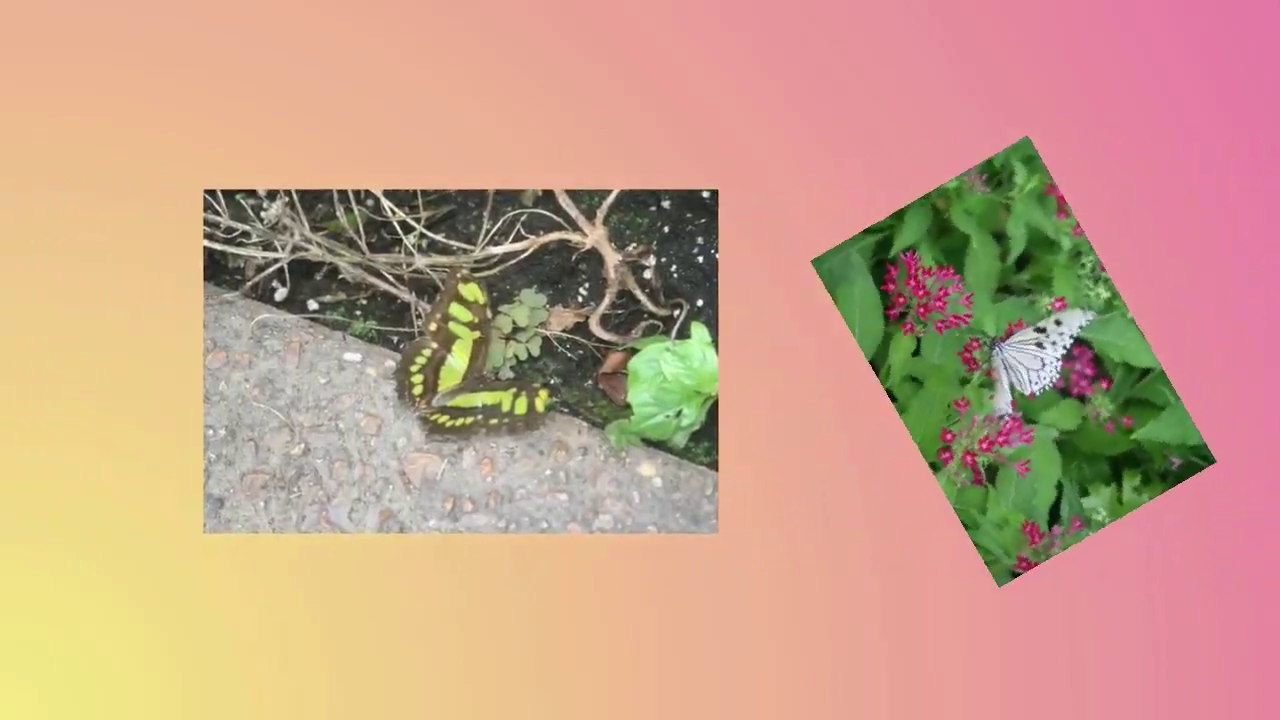
- Place the yellow-to-pink gradient color board at the beginning of track 1
key(Escape)
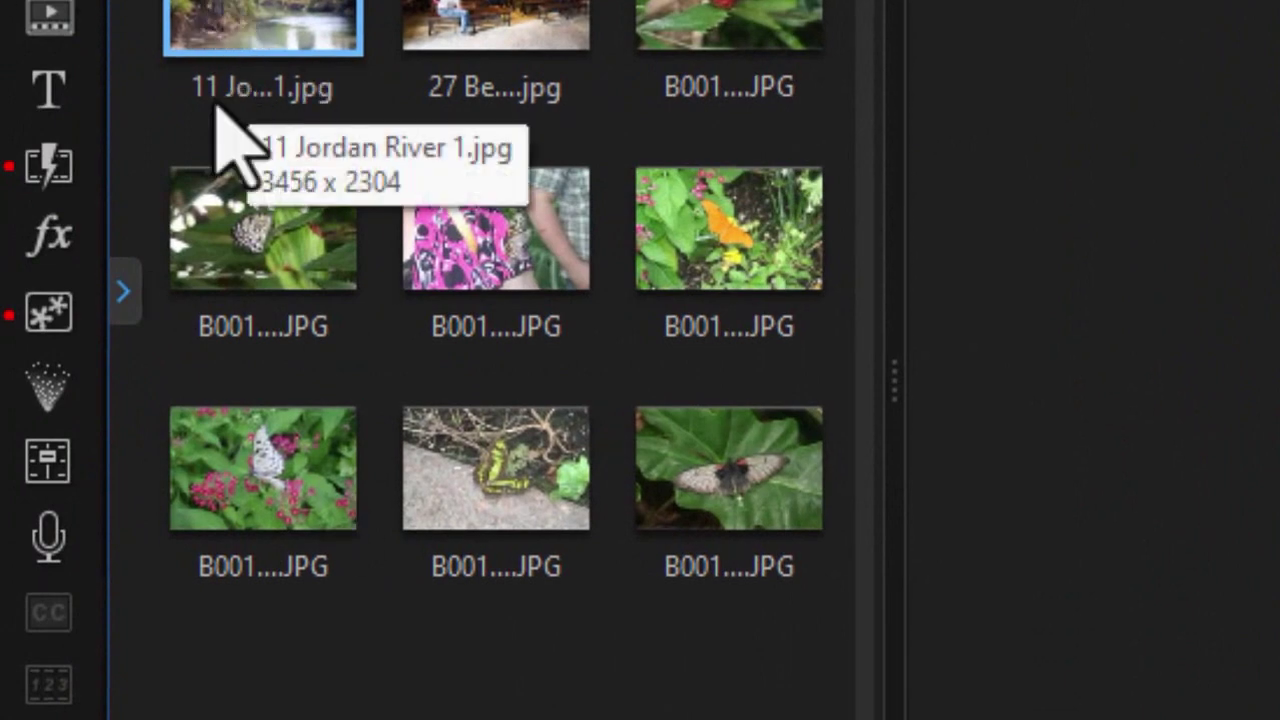
click(124, 292)
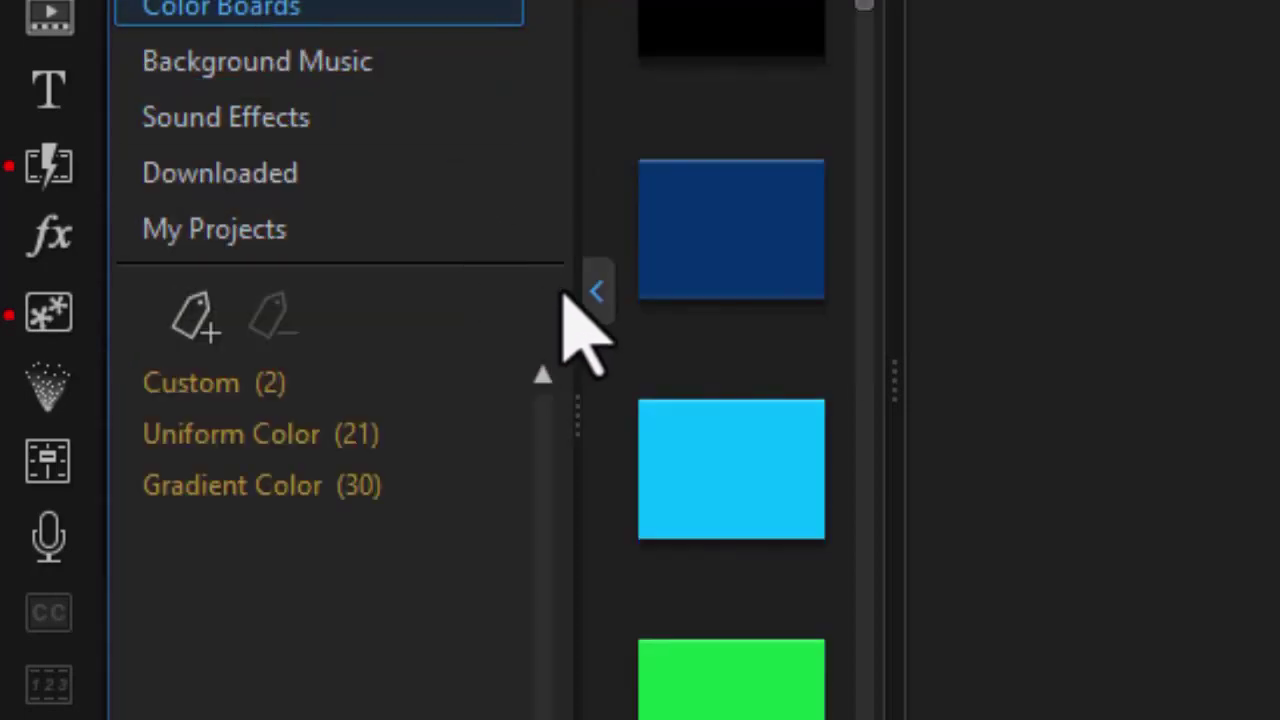
click(597, 318)
drag(857, 100, 791, 581)
click(471, 105)
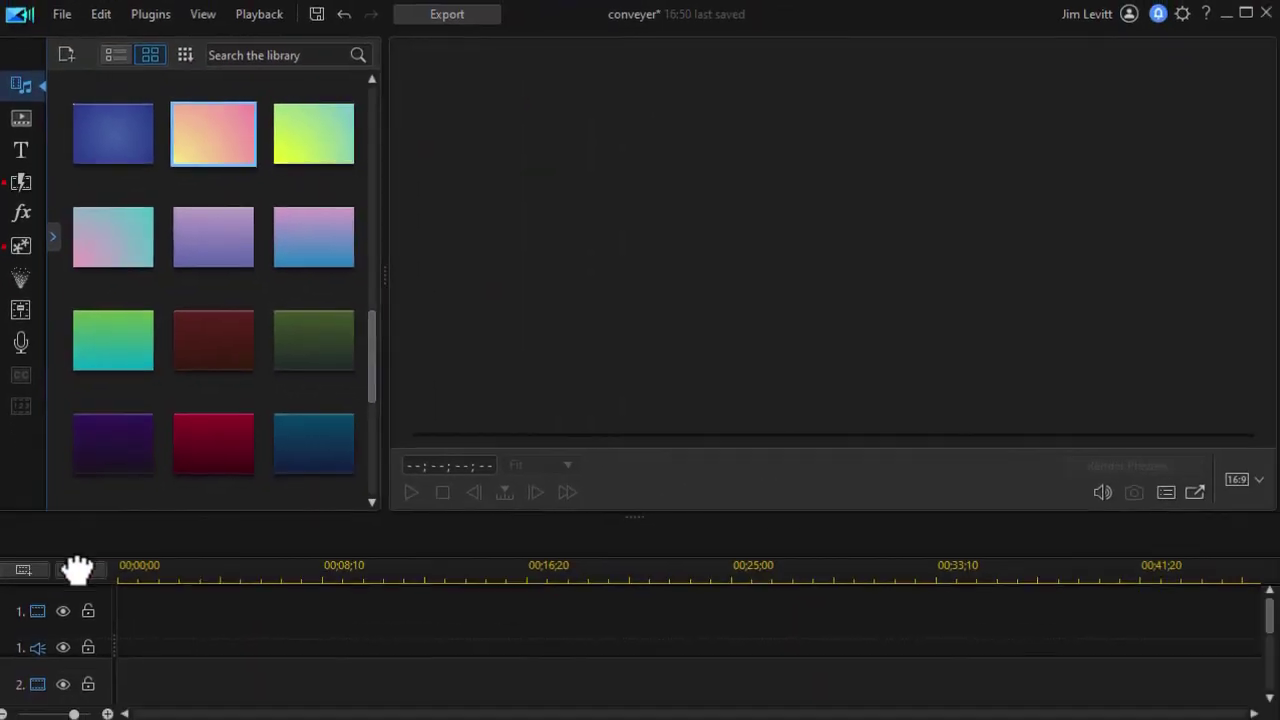
drag(77, 568, 223, 603)
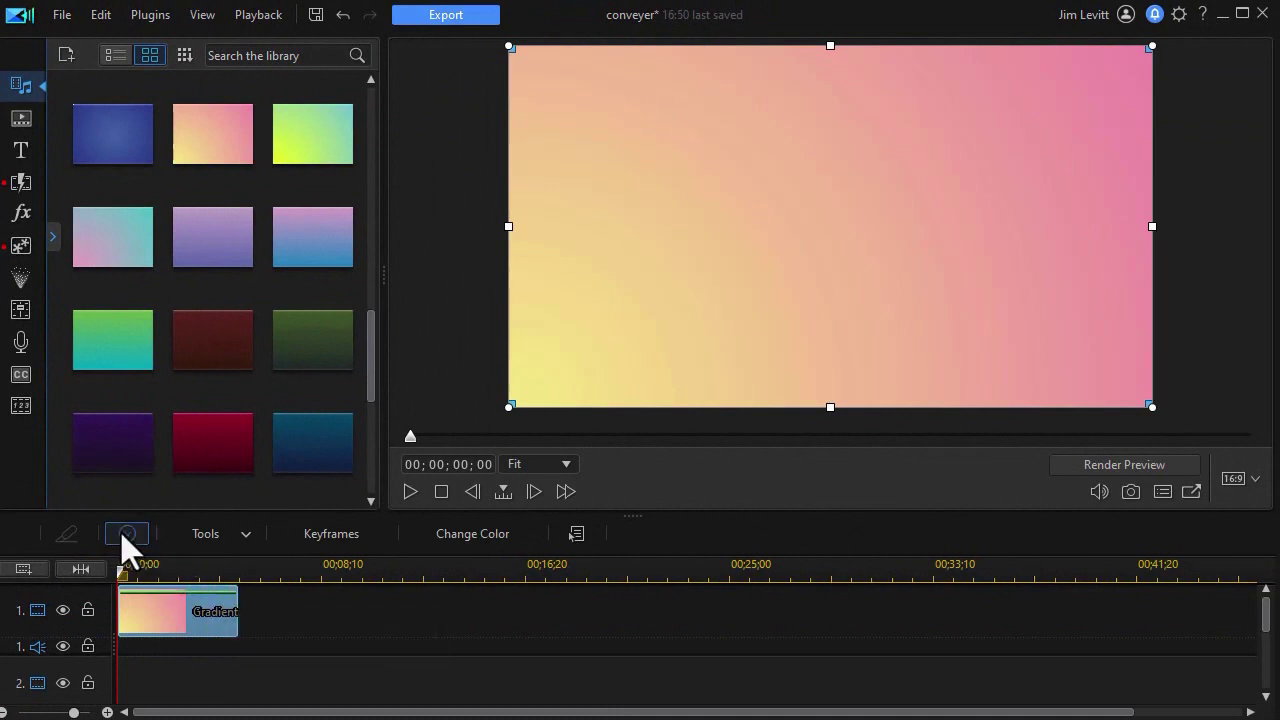
- Set the gradient clip's duration to 10 seconds and extend its end to about 00;00;39;15
click(122, 533)
click(641, 348)
text(10;00)
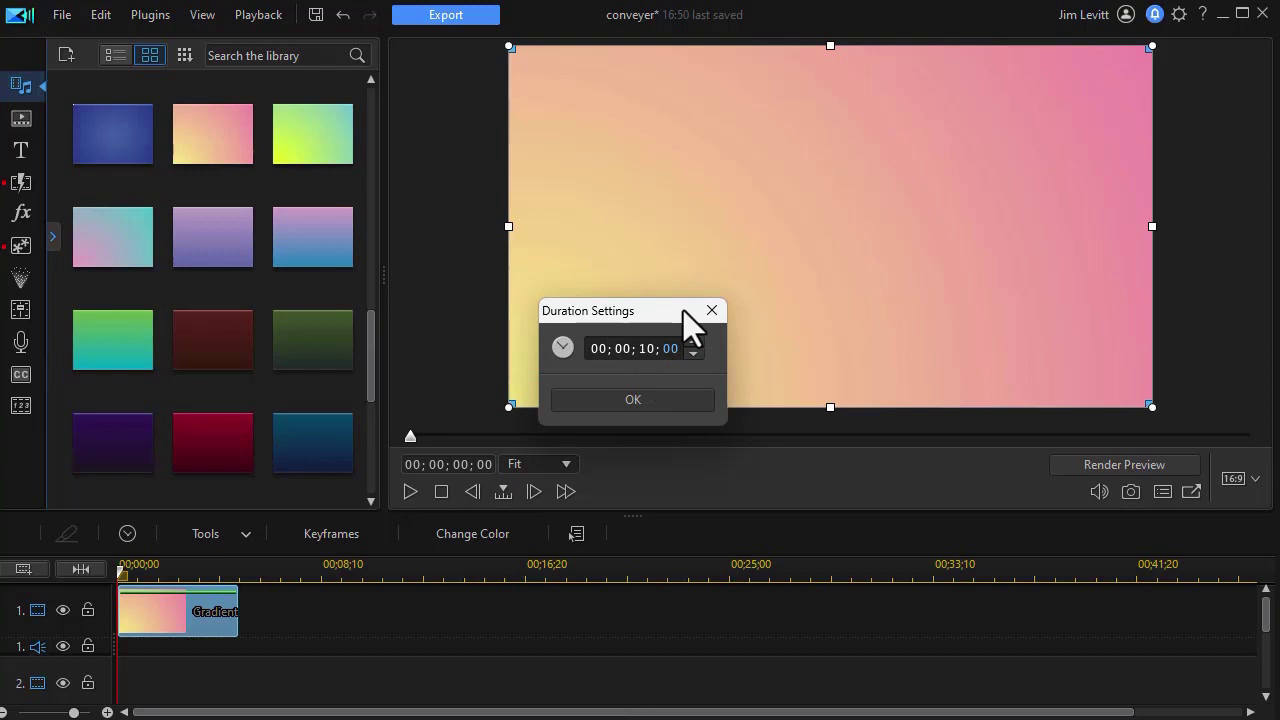
key(Return)
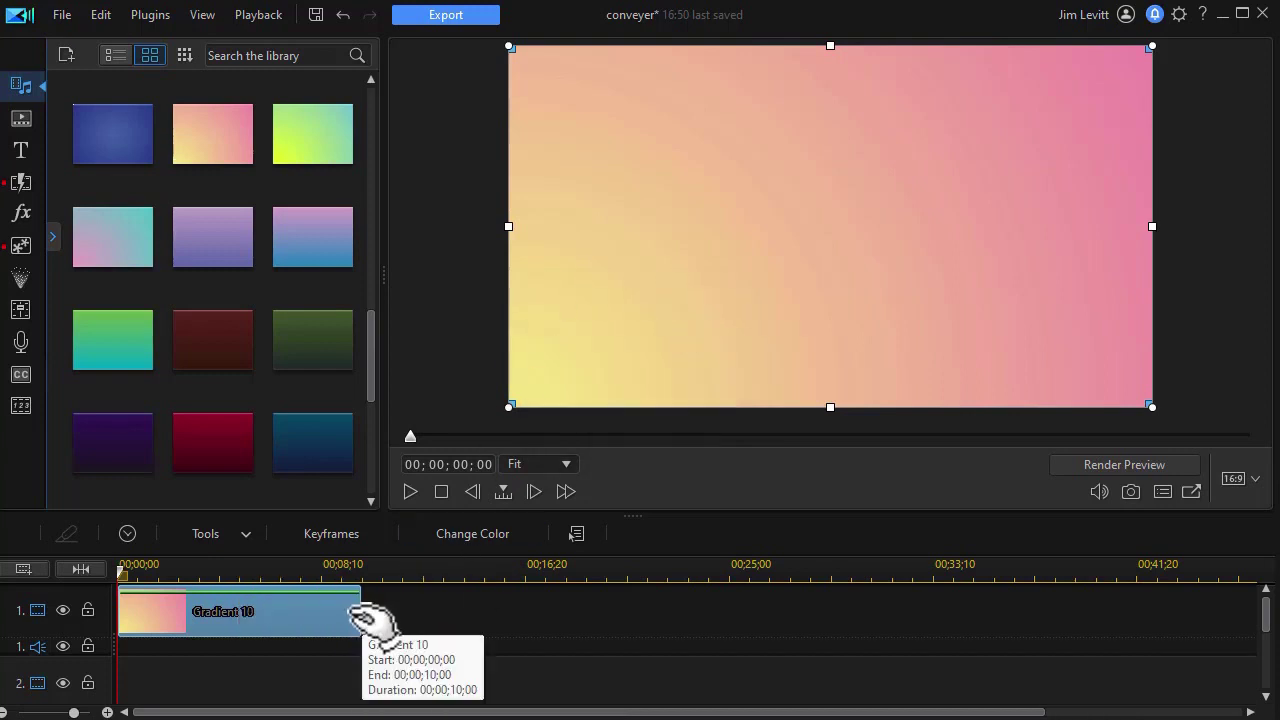
drag(361, 614, 1082, 630)
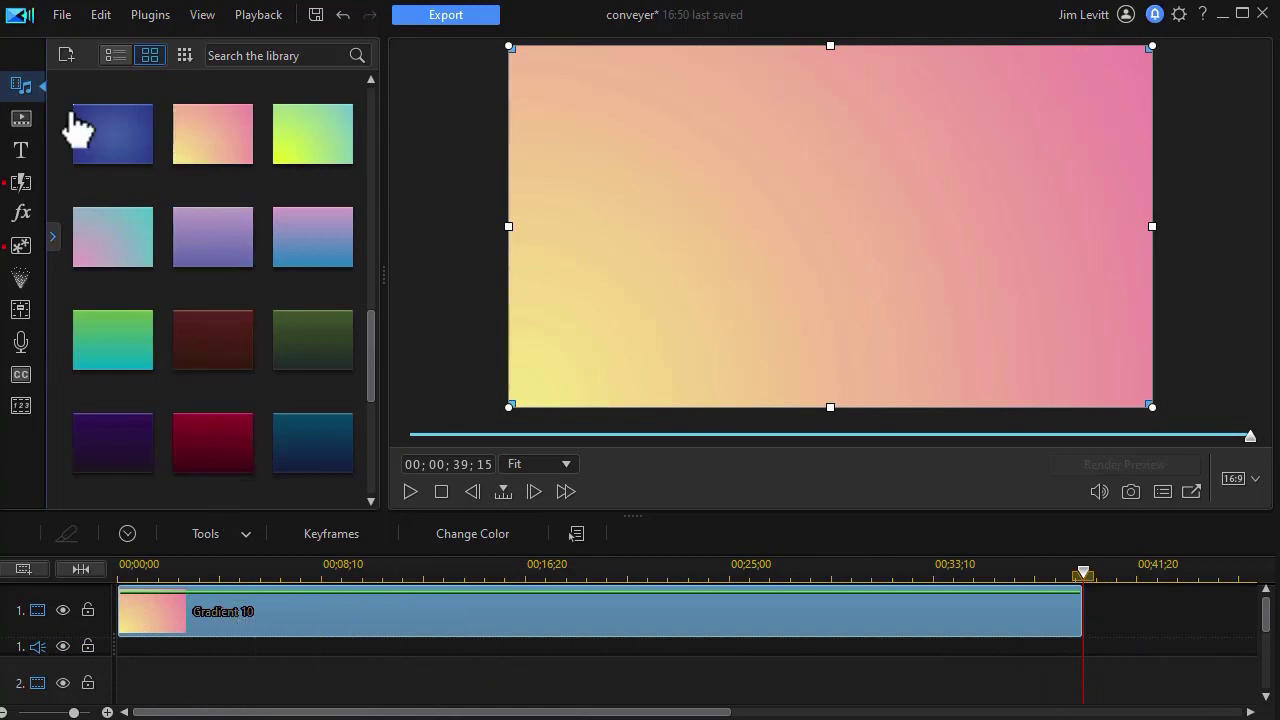
- Show the imported media content in the library and select all nine photos
click(52, 237)
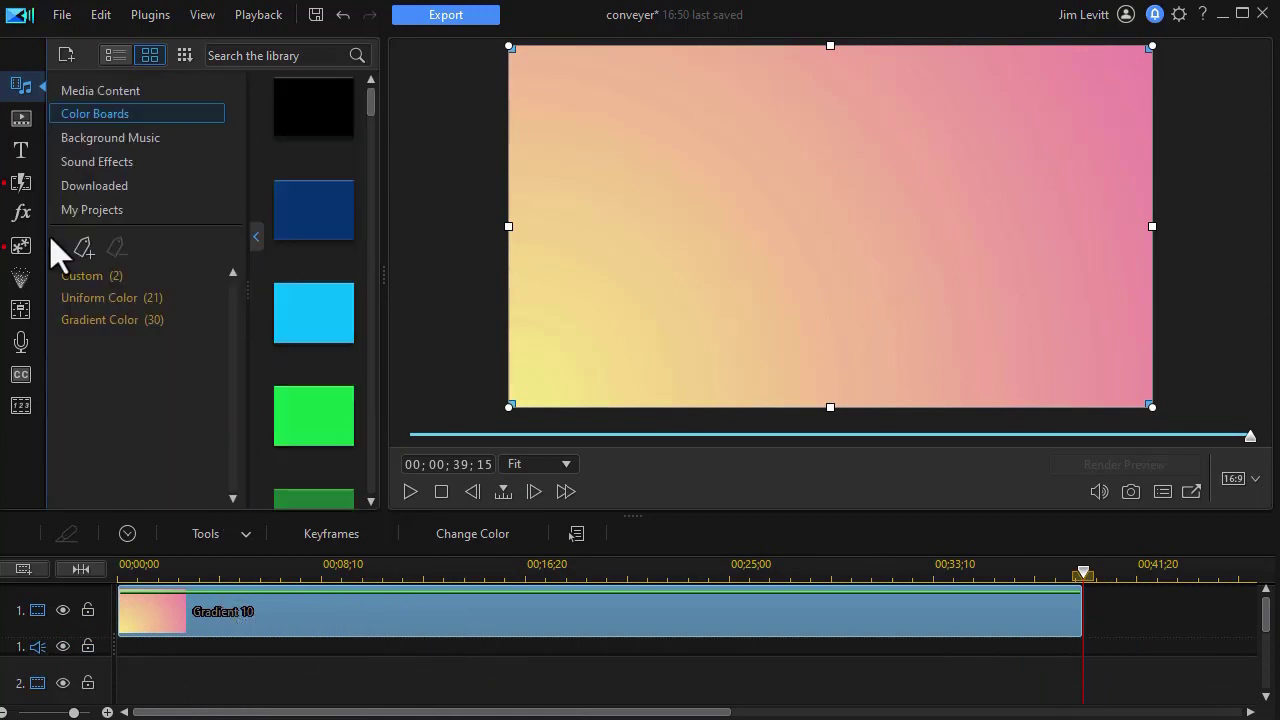
click(127, 92)
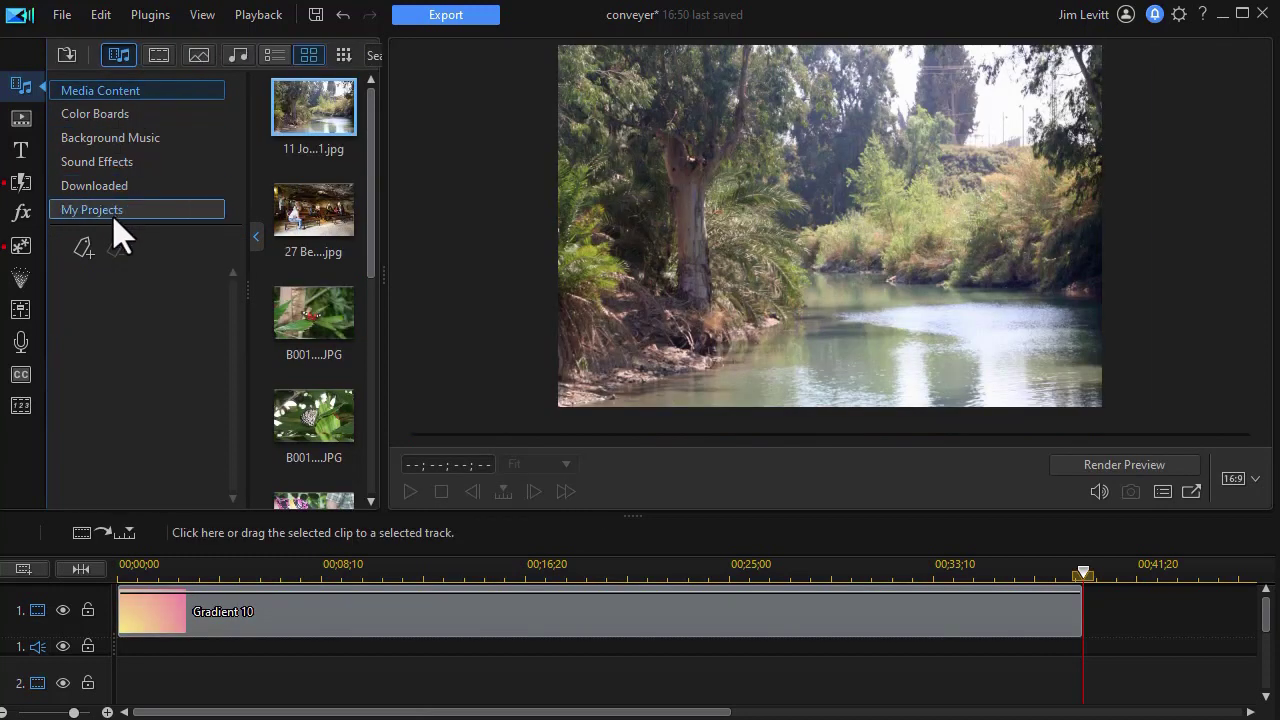
click(257, 238)
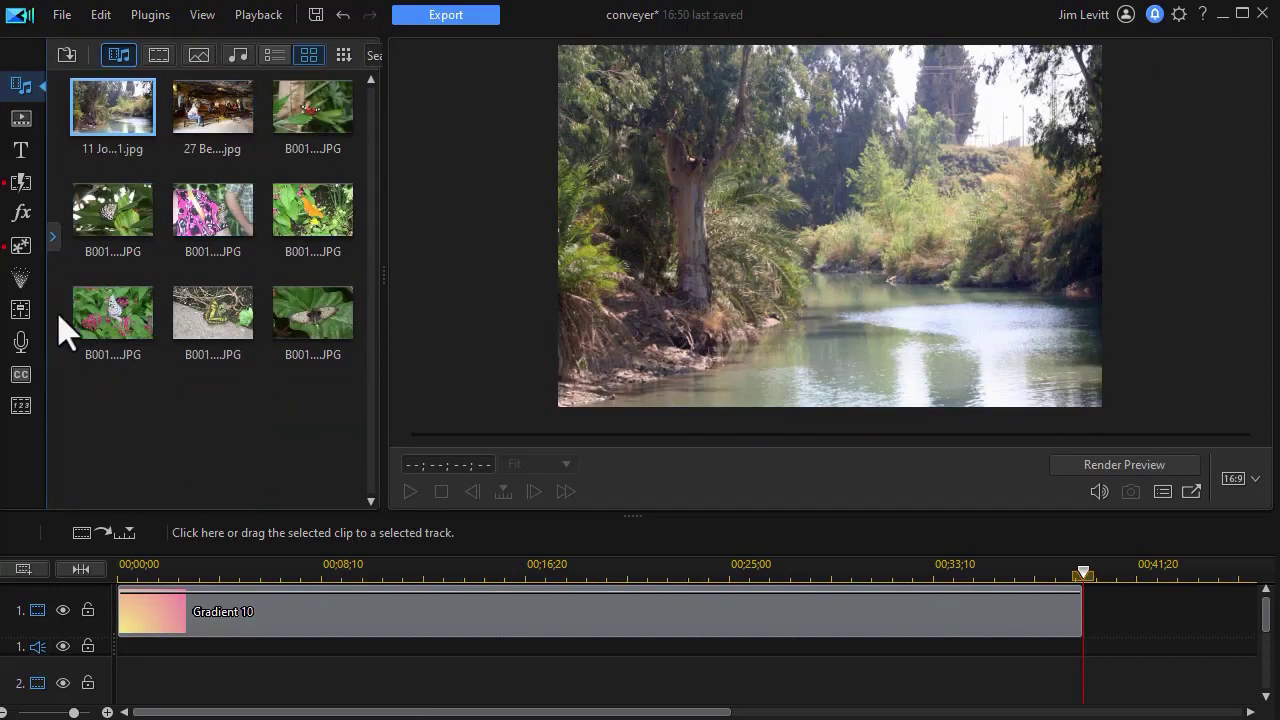
drag(324, 408, 98, 95)
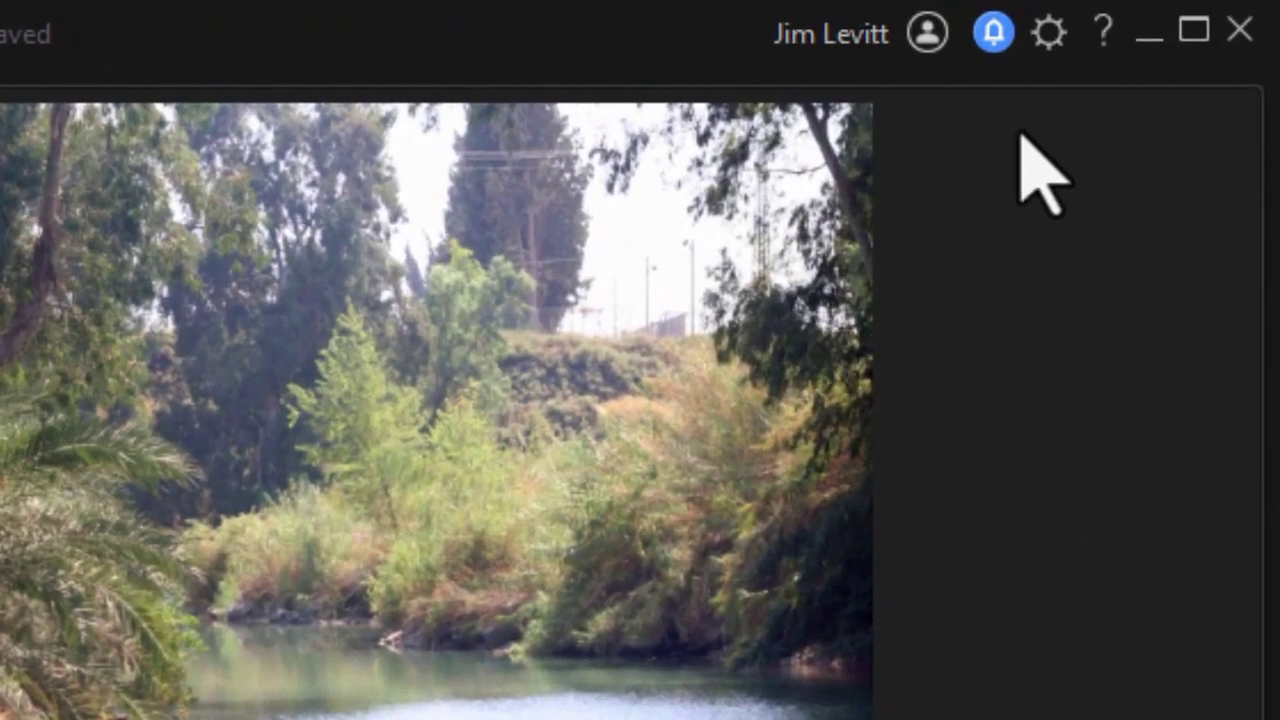
- Check the default image duration in the editing preferences and leave them without making changes
click(1050, 40)
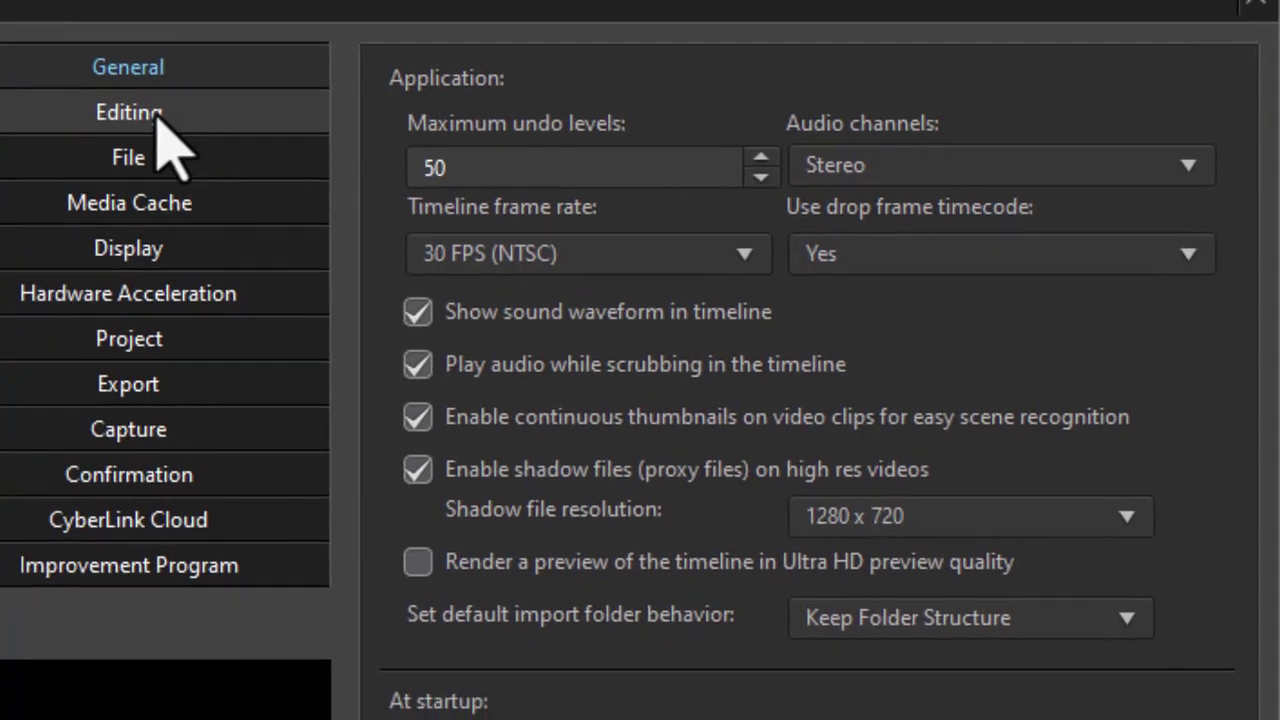
click(151, 123)
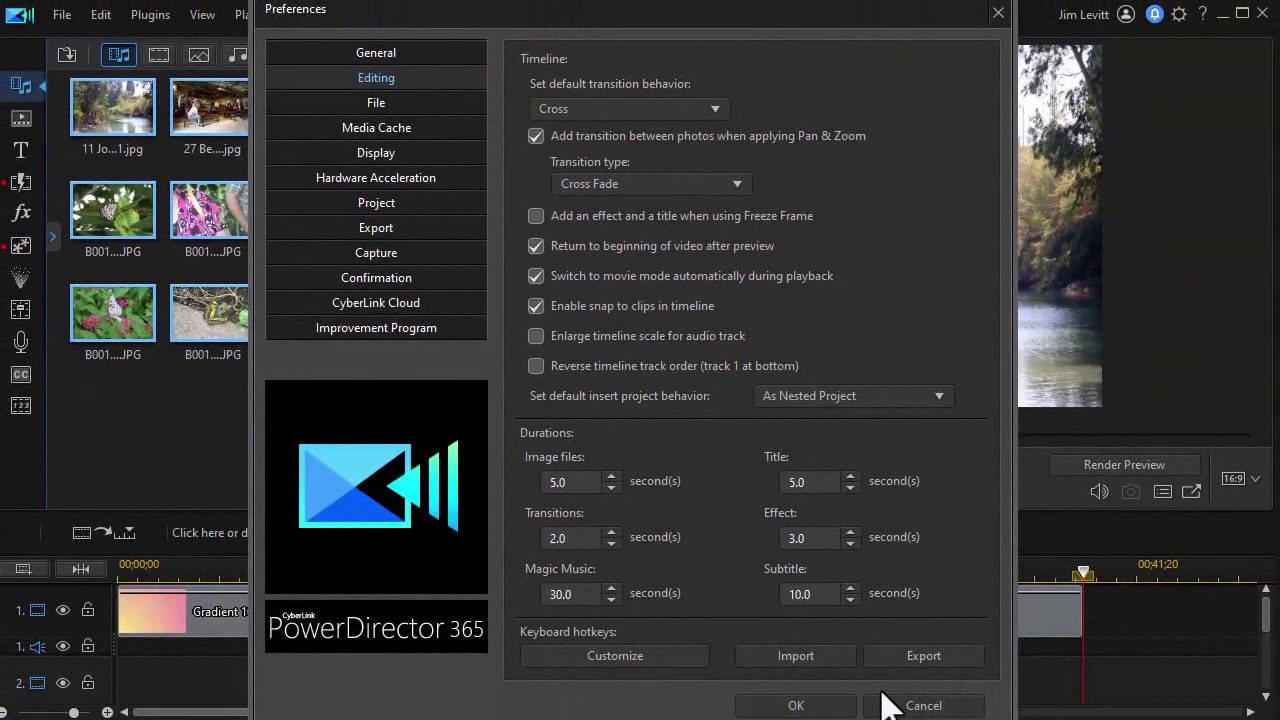
click(918, 704)
- Place the nine selected photos one after another on track 2, starting at the beginning of the timeline
drag(323, 448, 86, 650)
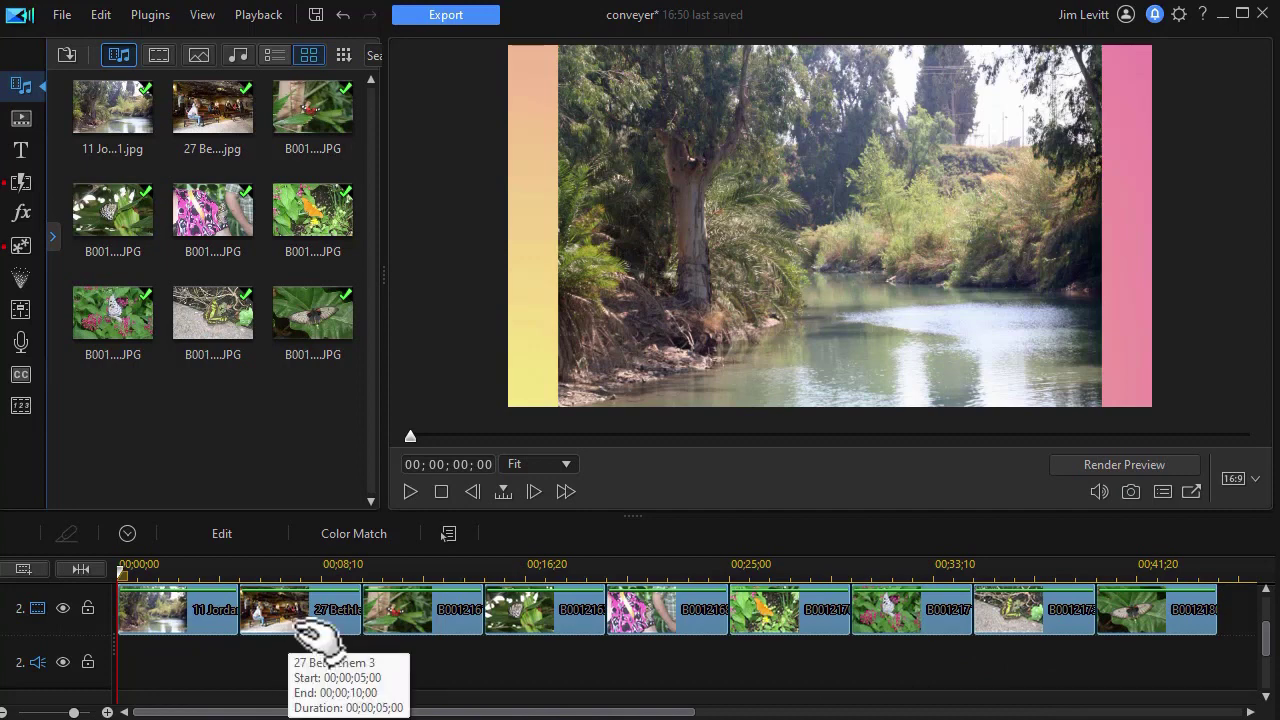
- Open the first photo clip, 11 Jordan River 1, in PiP Designer and shrink it to about 0.301 wide by 0.357 high
click(190, 612)
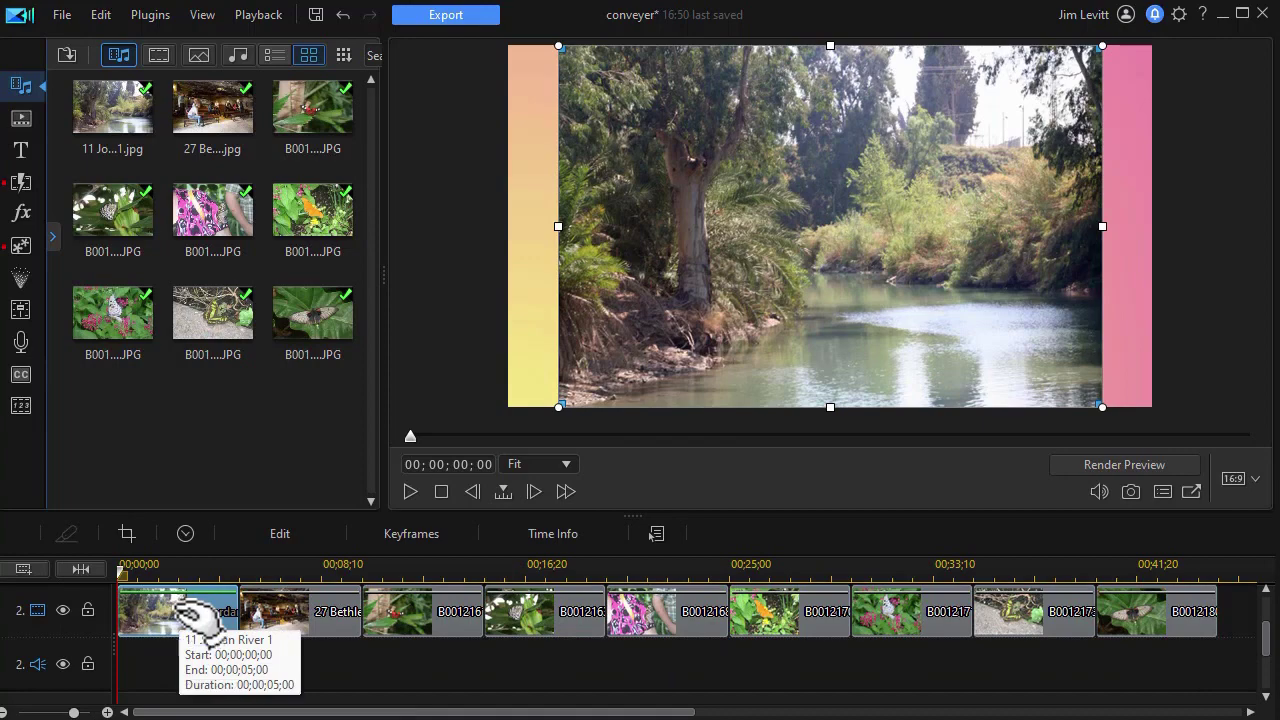
double_click(180, 614)
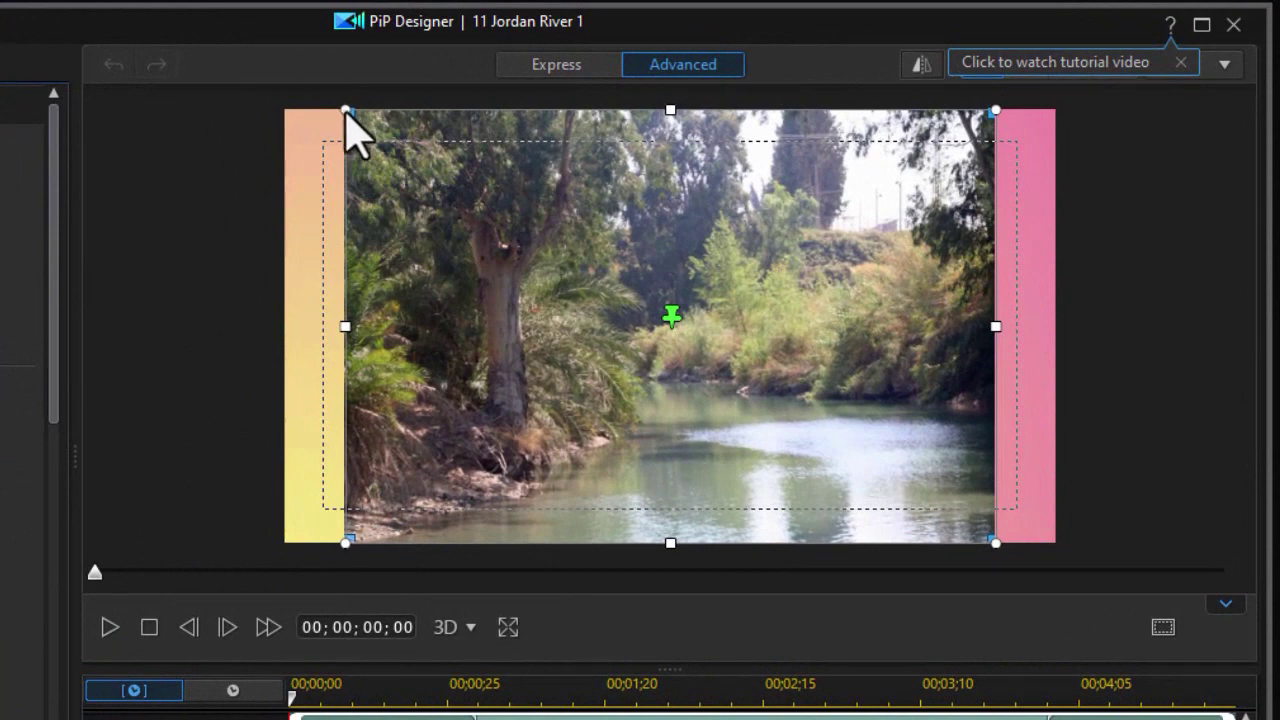
drag(344, 110, 591, 343)
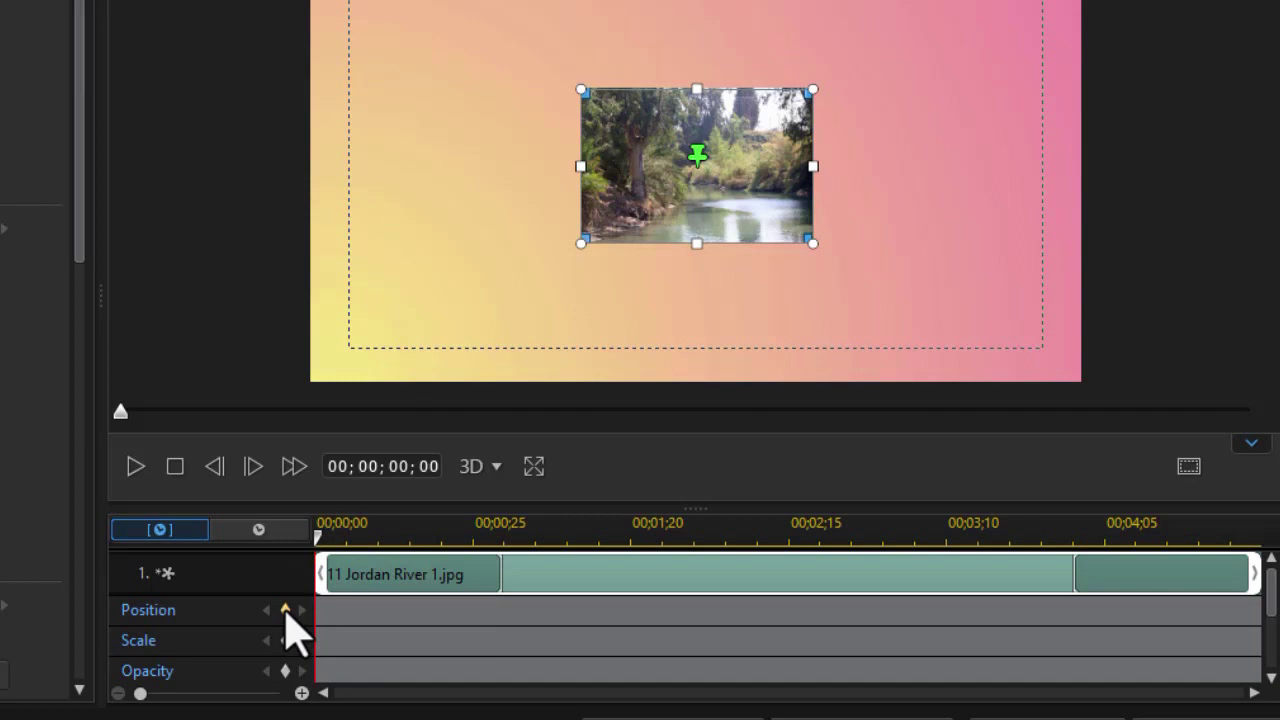
- Add a Position keyframe at the clip's start with the photo centered vertically just outside the frame's left edge
click(285, 610)
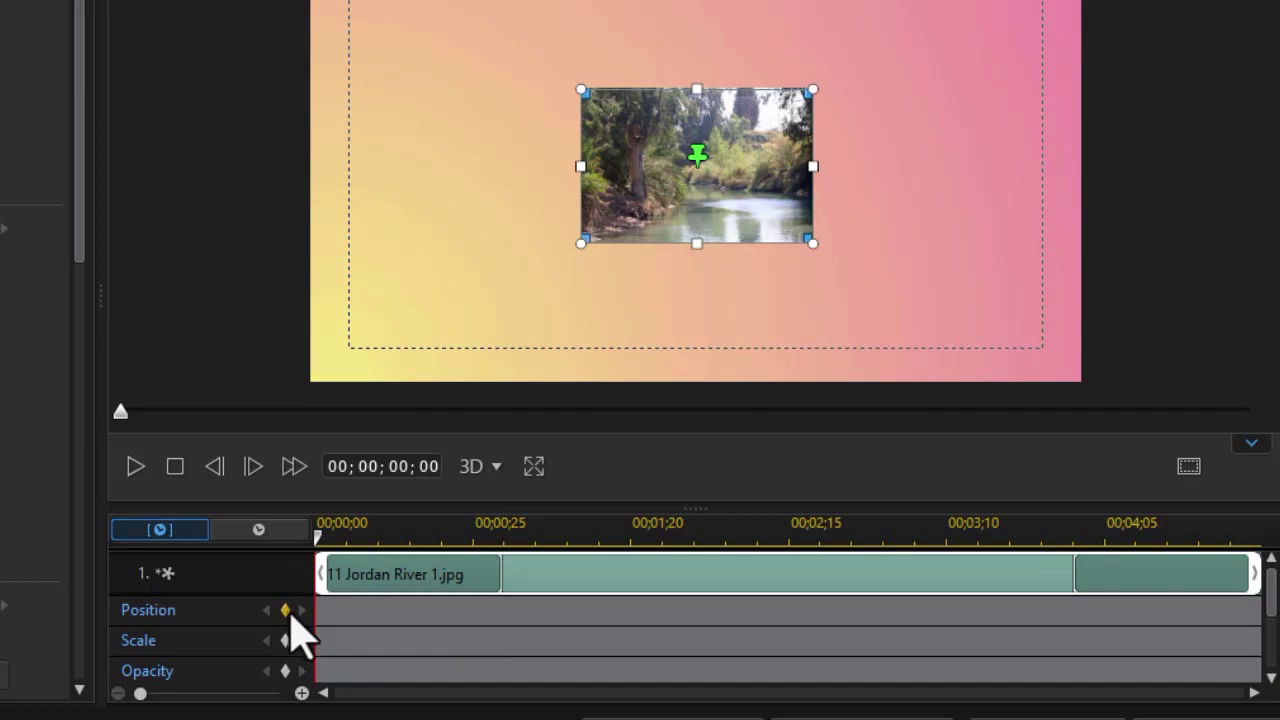
drag(697, 188, 193, 187)
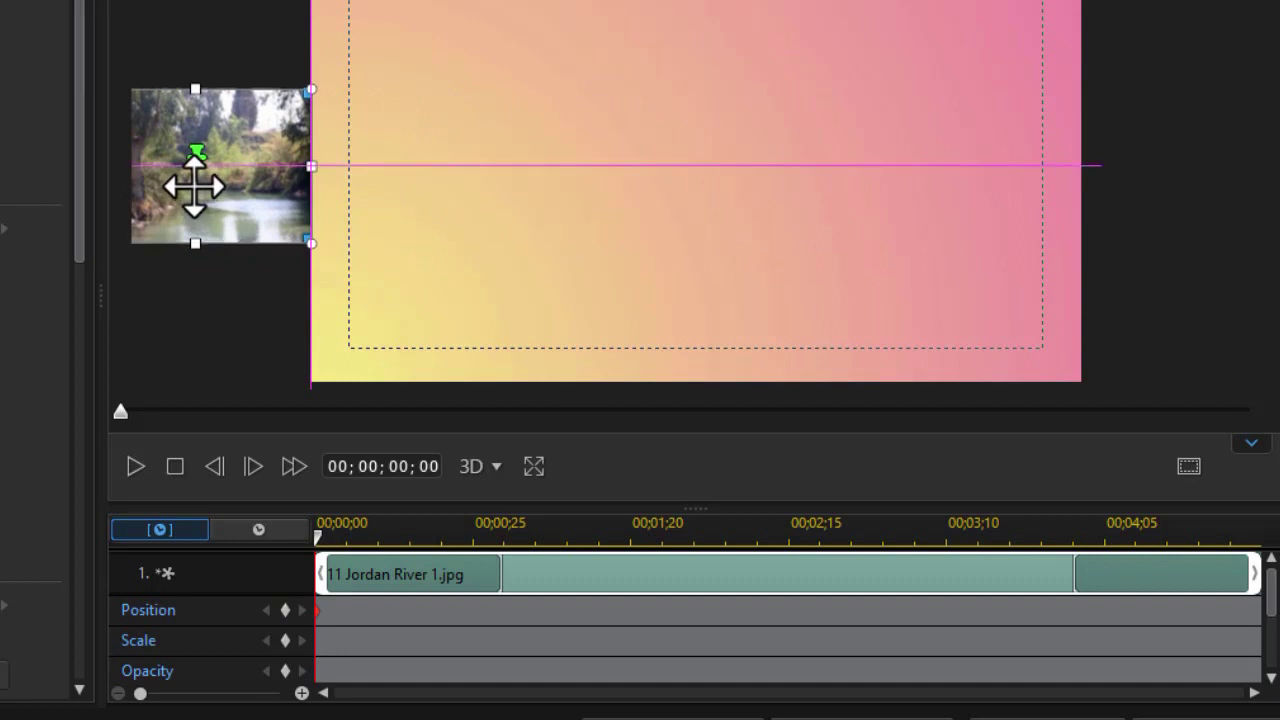
drag(193, 187, 192, 188)
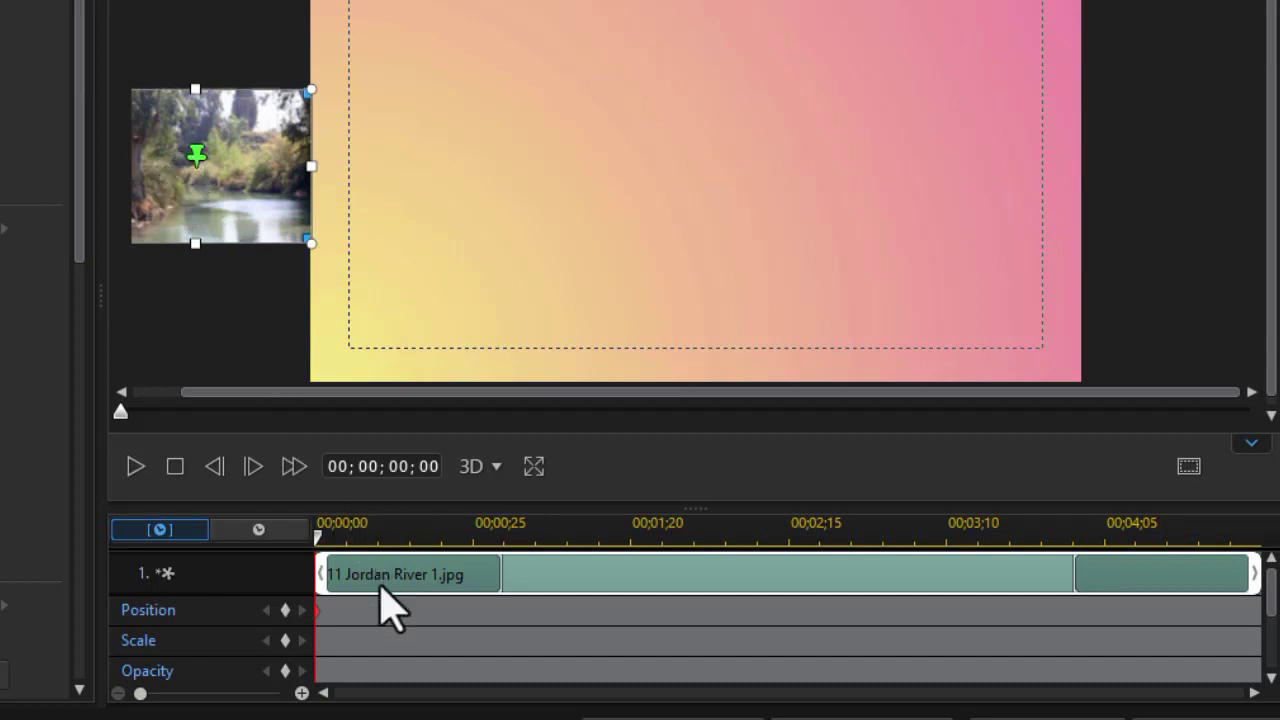
- At the clip's end, 00;00;05;00, move the photo just past the frame's right edge, to about X 1.151, Y 0.501, and apply the changes
click(958, 575)
key(End)
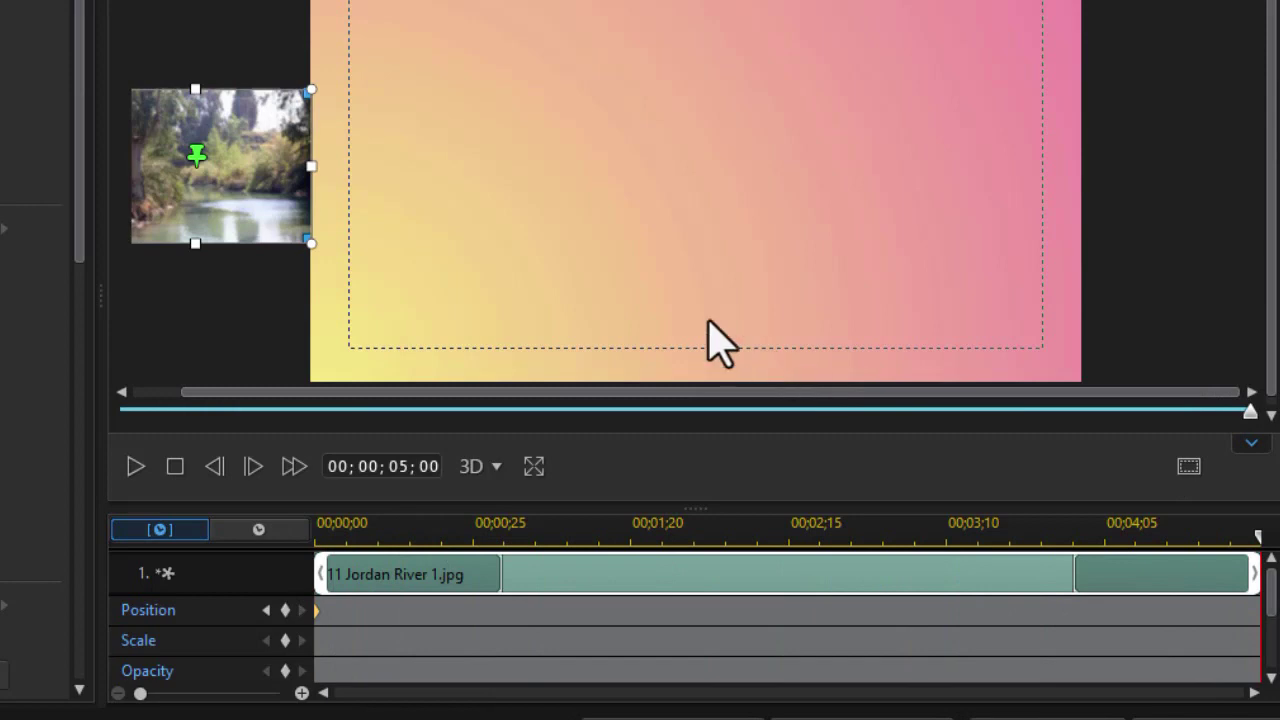
drag(208, 173, 1206, 175)
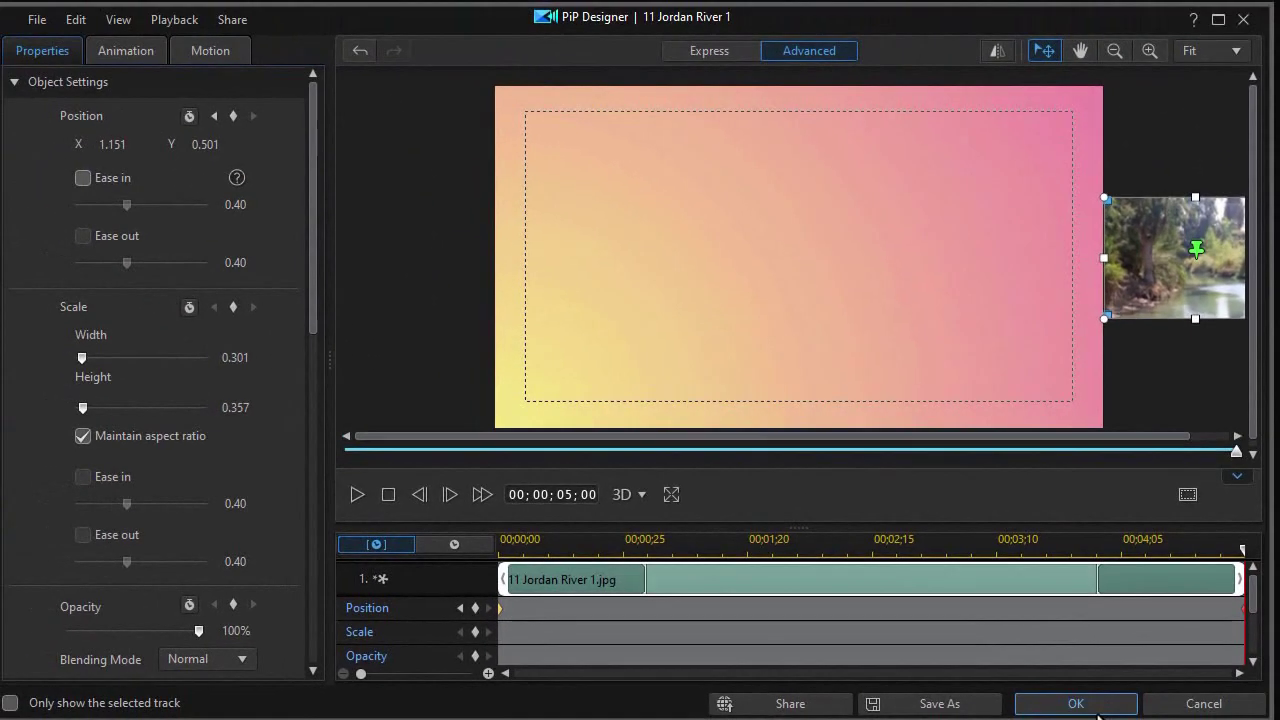
click(1098, 705)
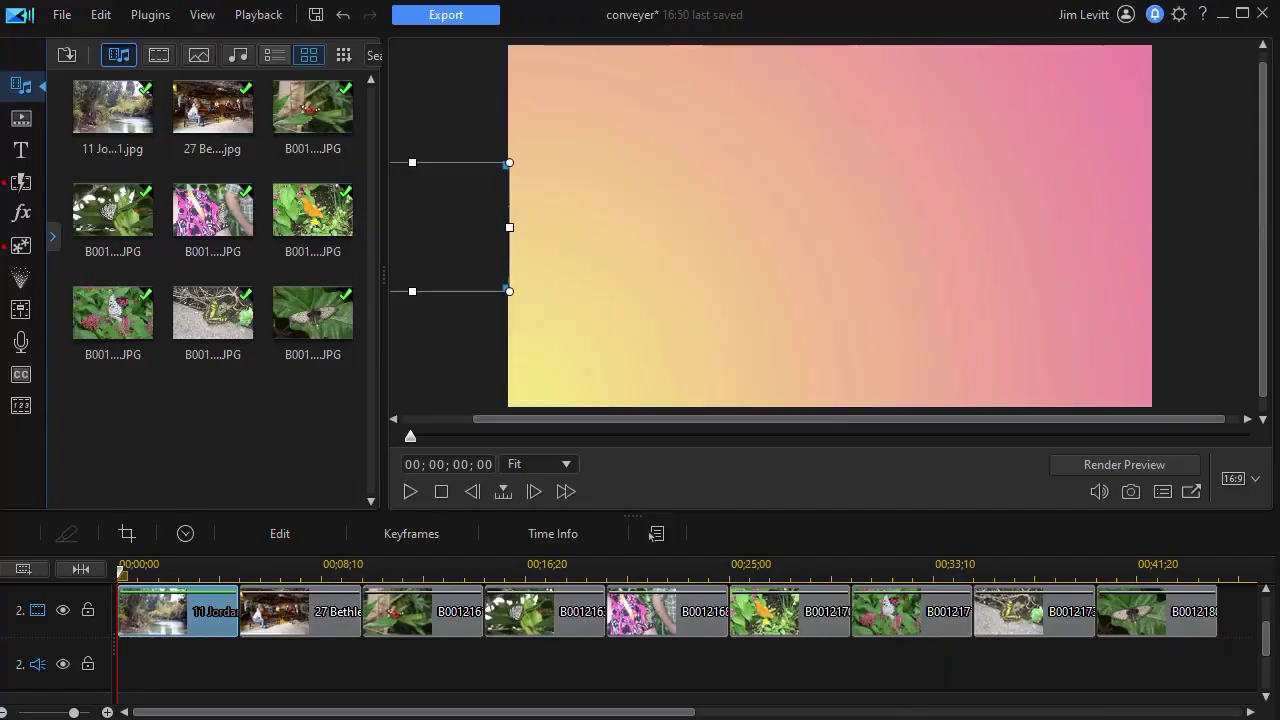
- Copy the first photo's keyframe attributes and paste them onto the other eight photo clips on track 2
right_click(170, 608)
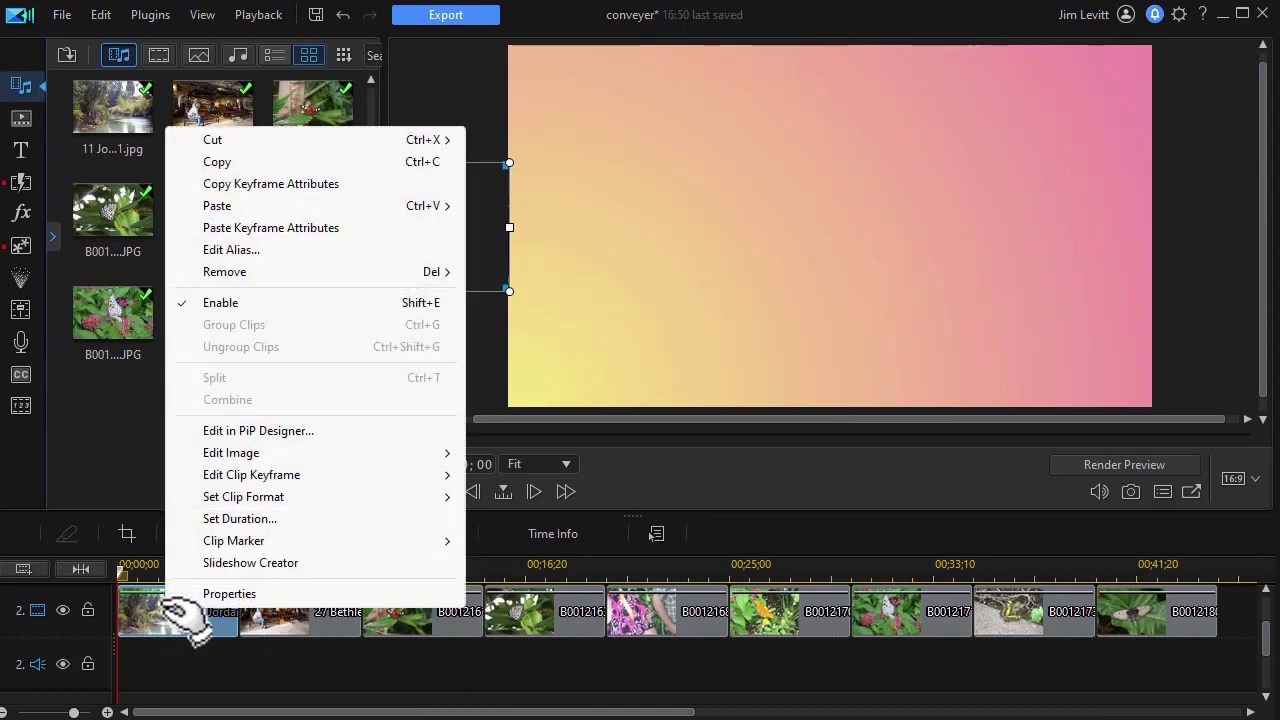
click(279, 184)
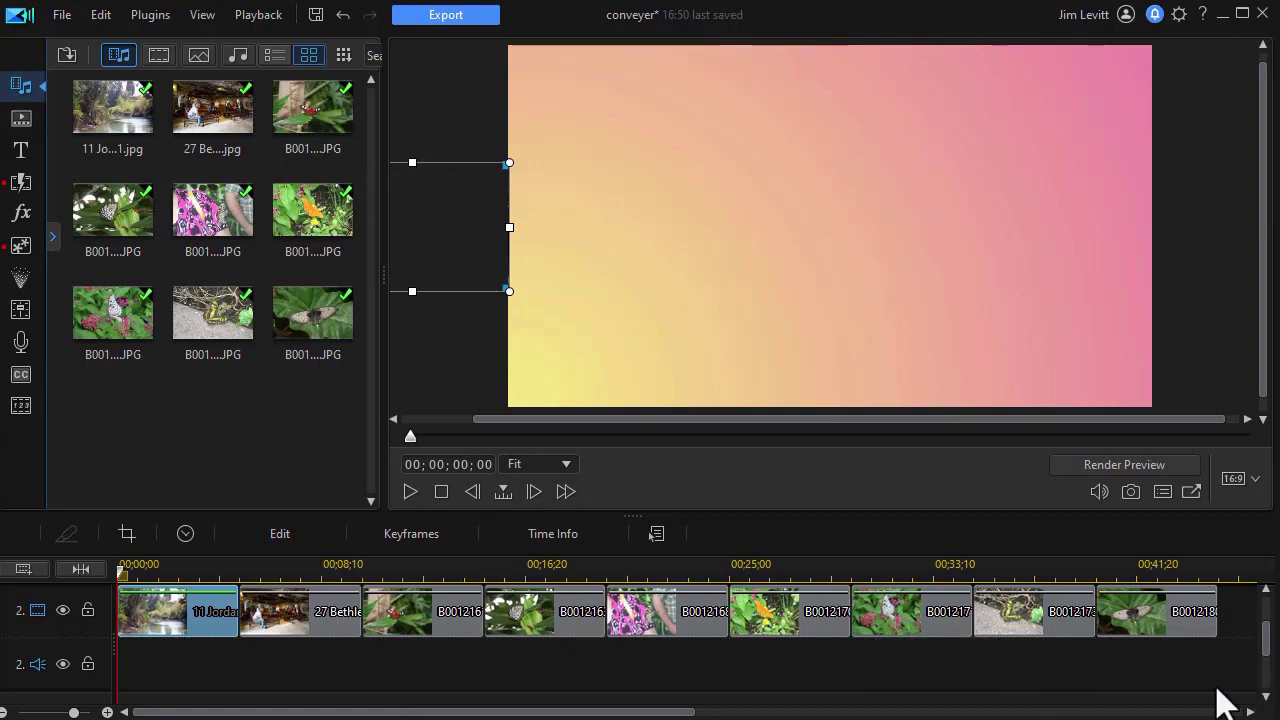
drag(1196, 663, 277, 619)
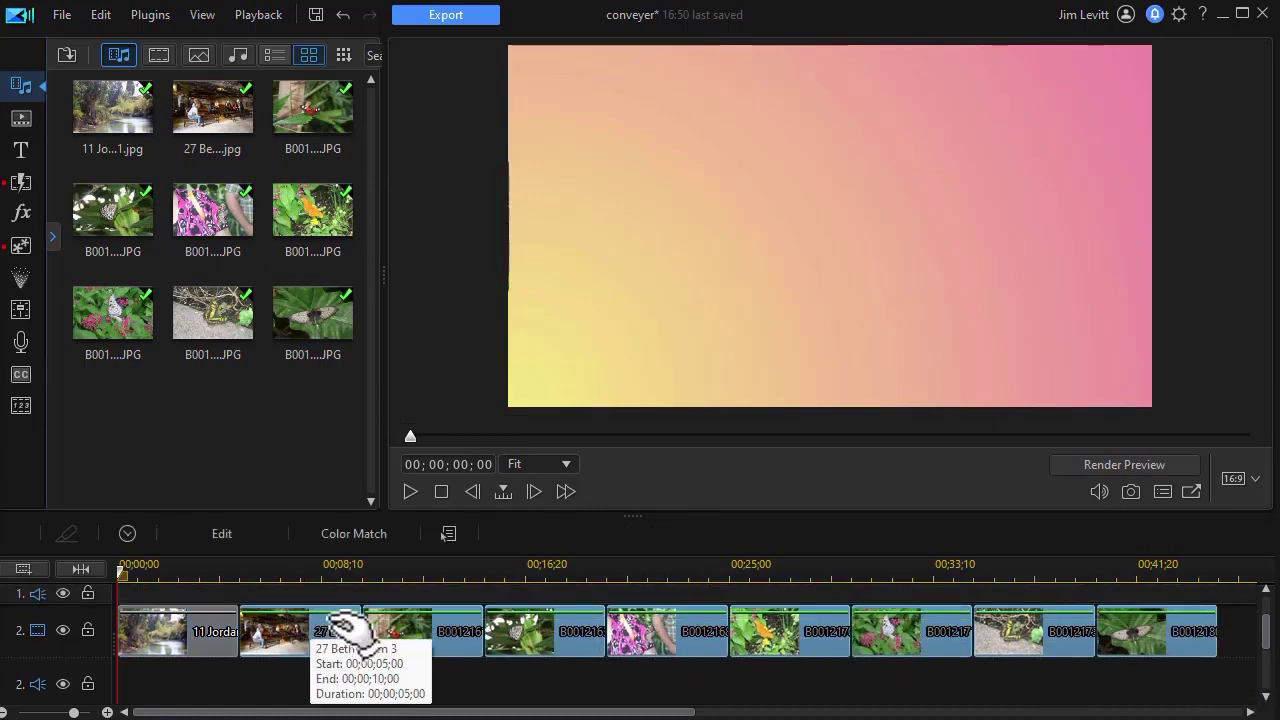
right_click(452, 634)
click(548, 218)
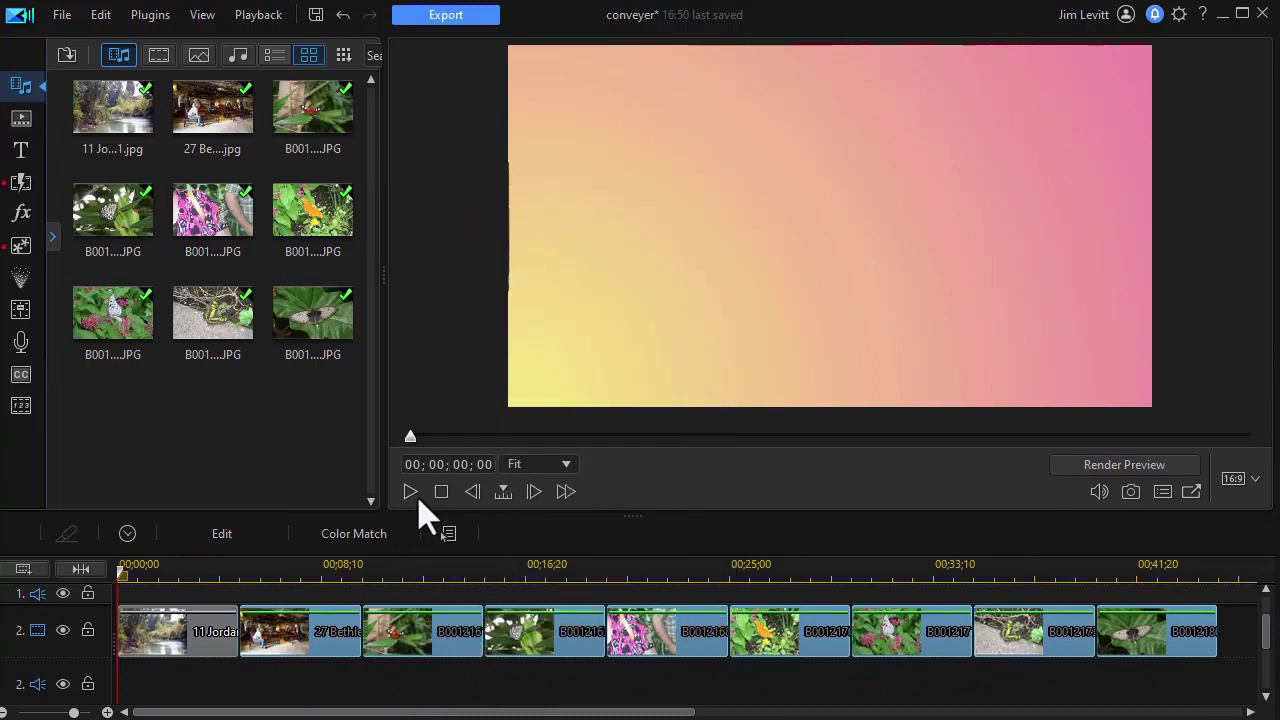
- Play the timeline from the beginning to preview the photos moving across the background, and stop playback
click(411, 491)
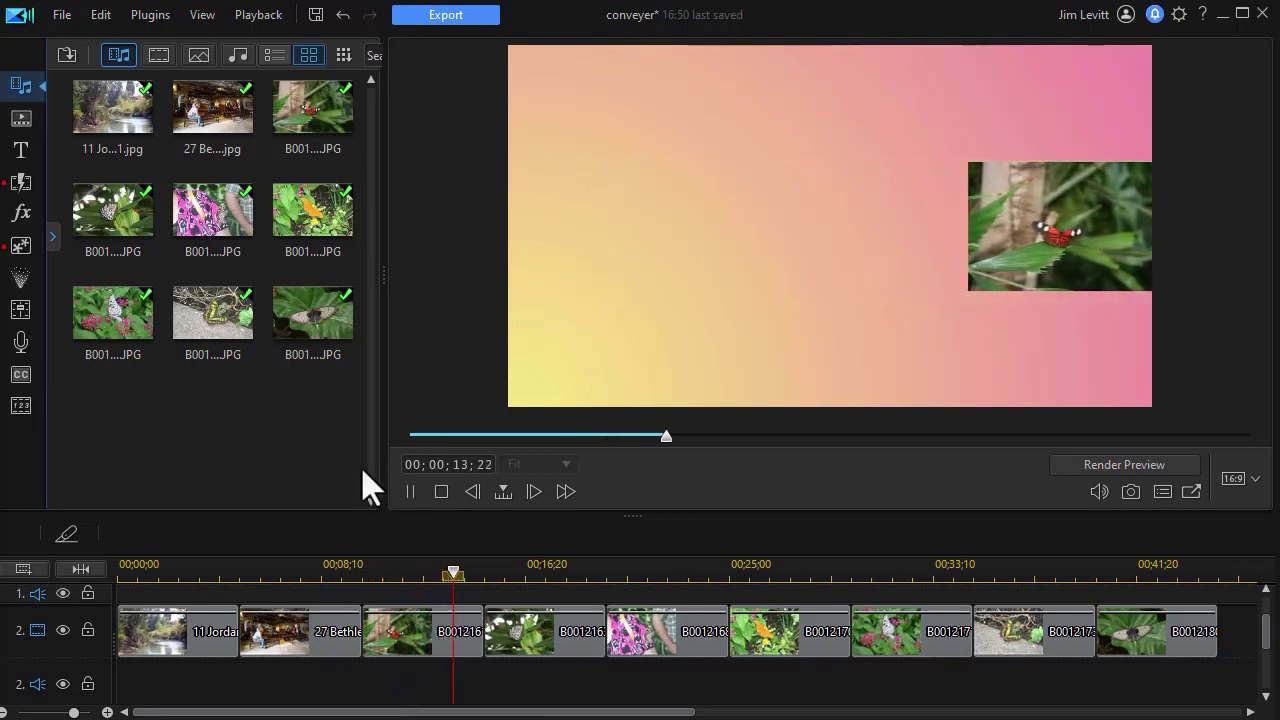
click(442, 492)
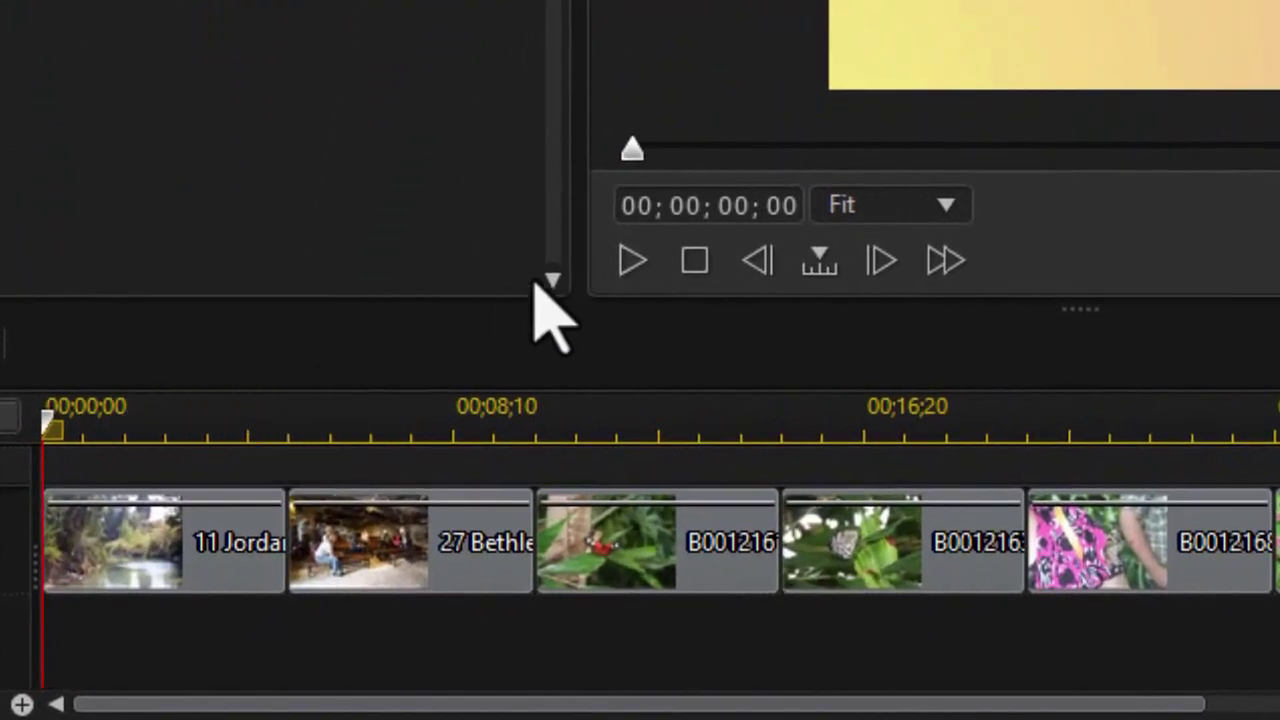
- Set the preview seek unit to Second and add a timeline marker at 00;00;02;00
click(822, 264)
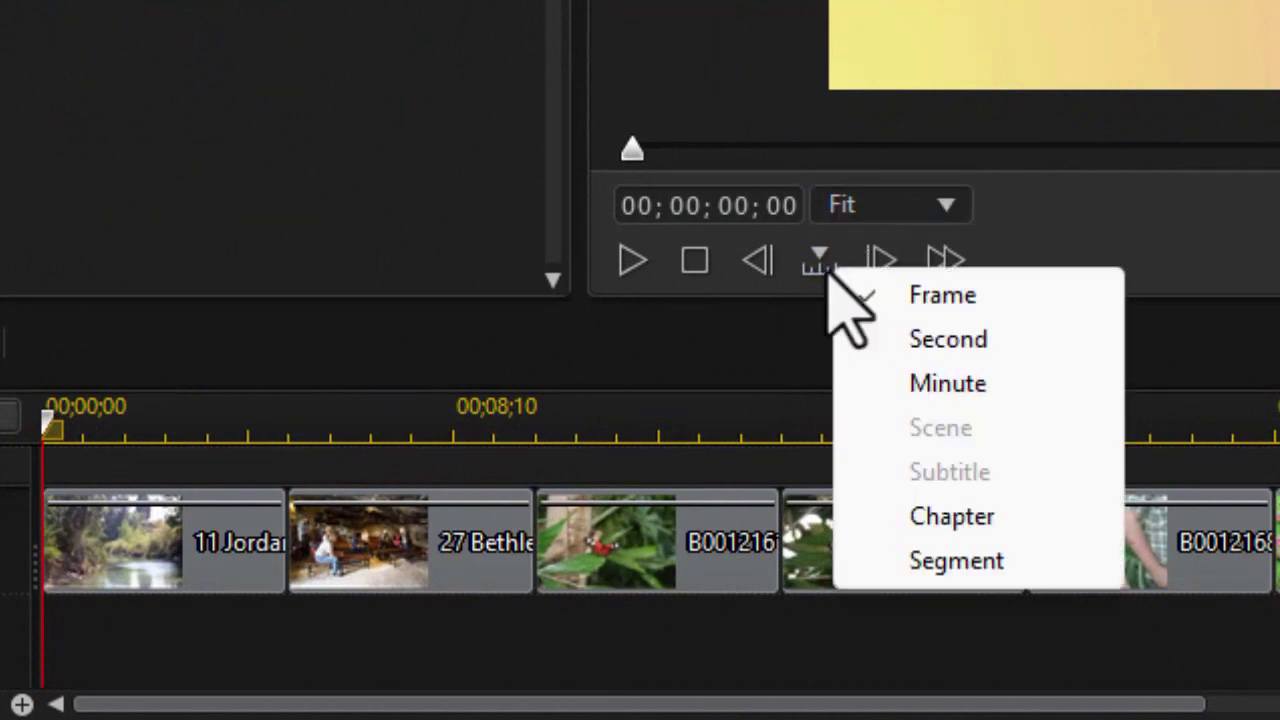
click(945, 345)
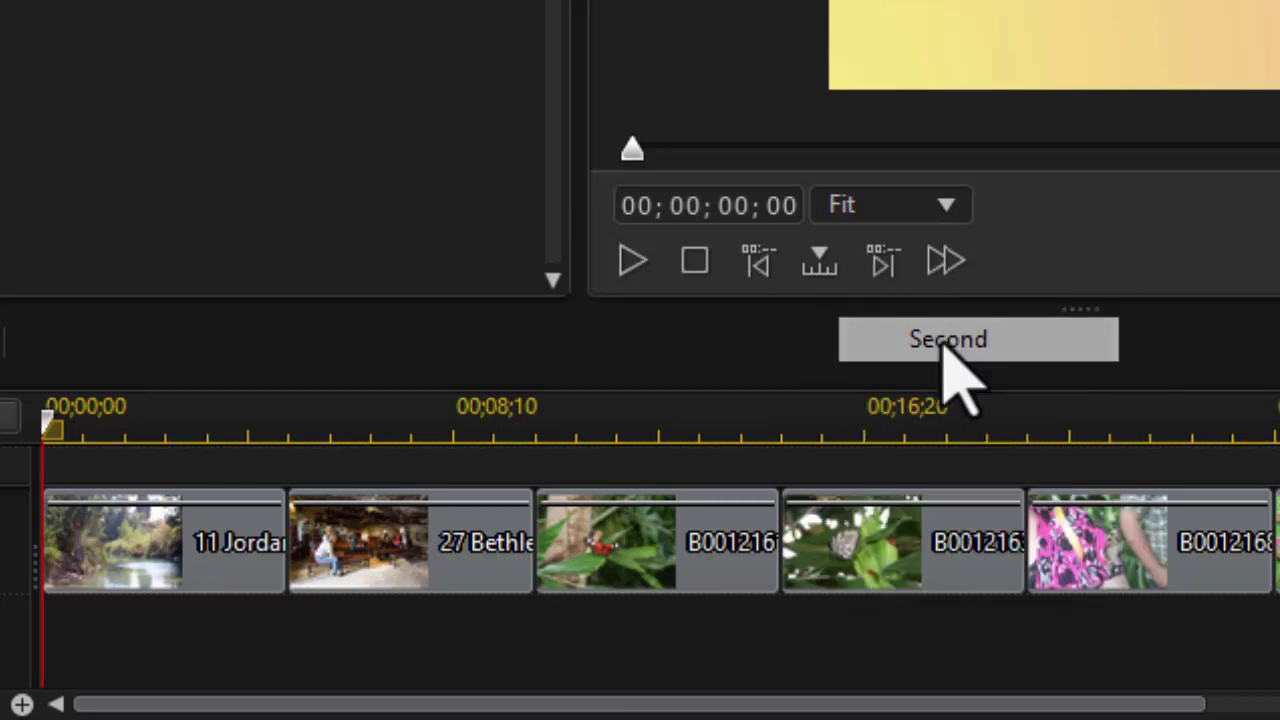
click(880, 265)
click(881, 267)
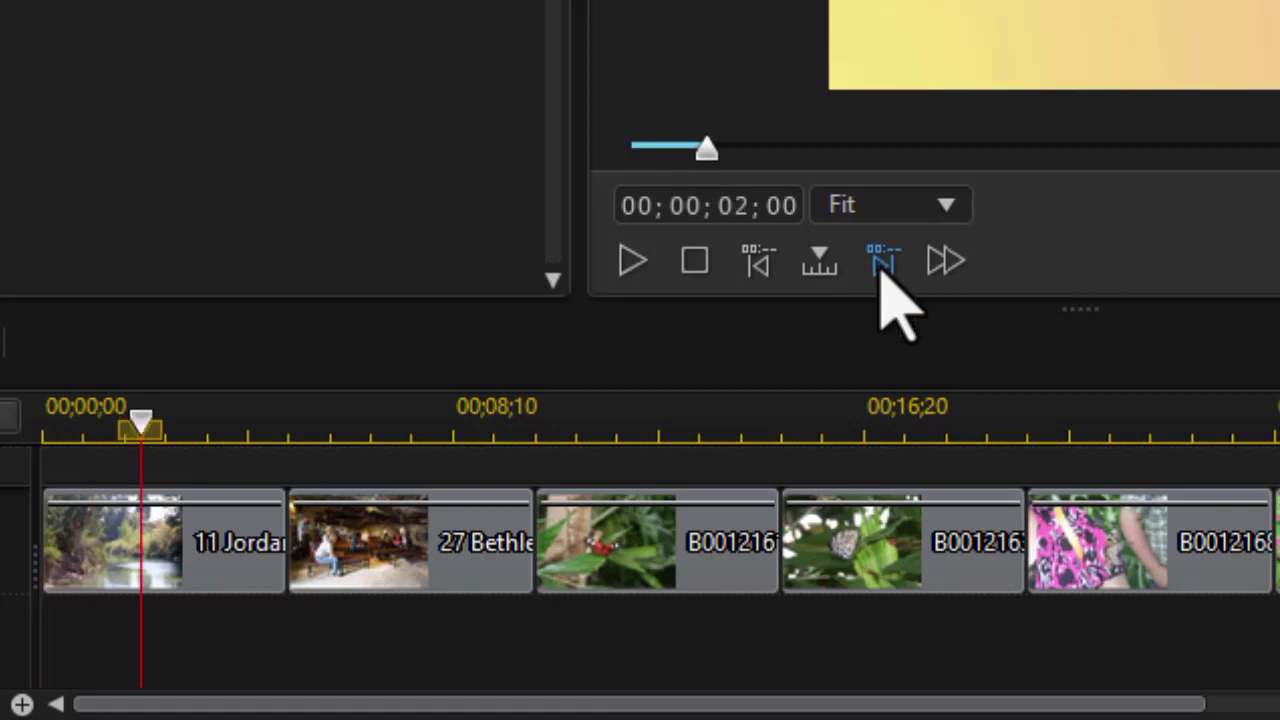
right_click(142, 421)
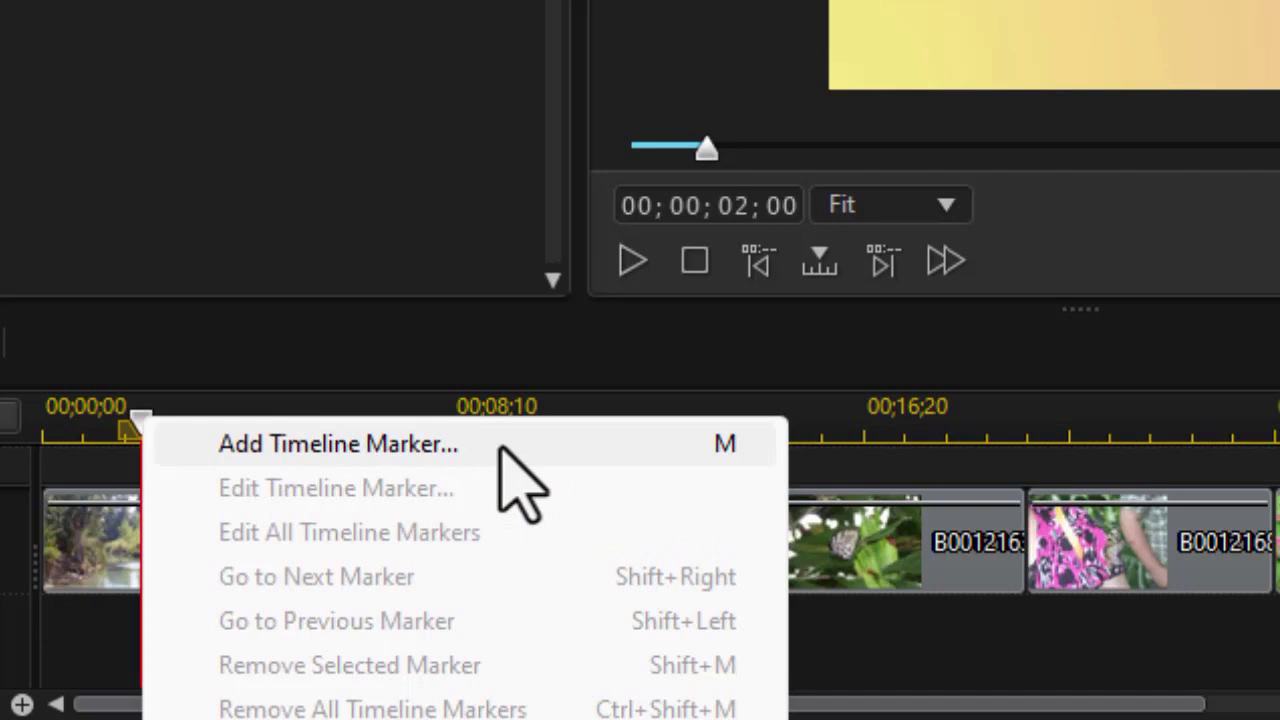
click(440, 447)
click(1230, 242)
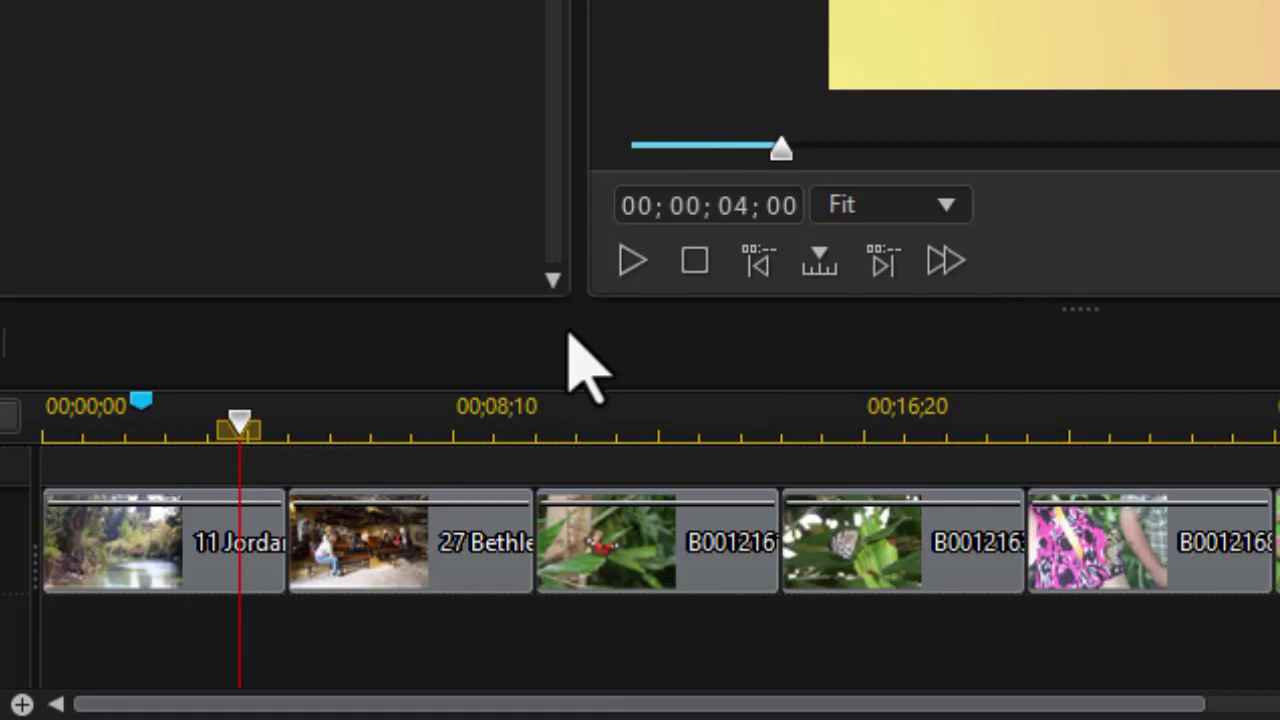
- Add a timeline marker at 00;00;04;00 and further markers every two seconds up to 00;00;18;00
right_click(240, 425)
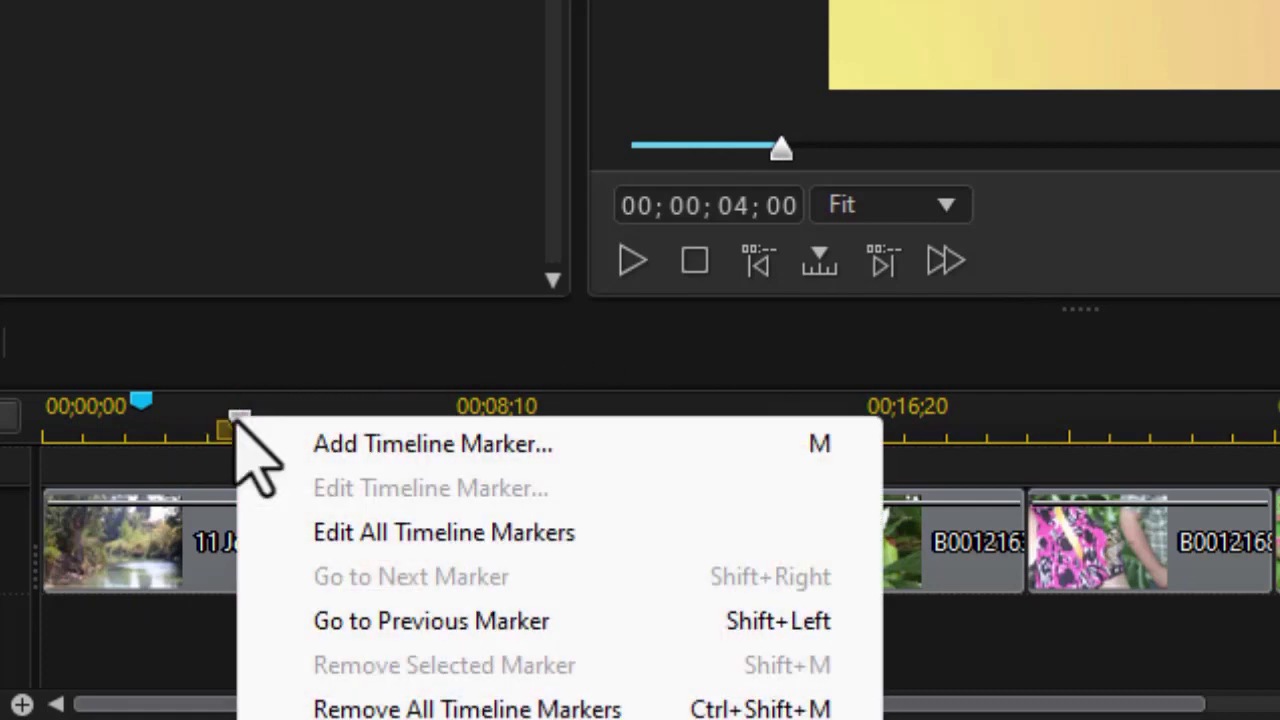
click(330, 442)
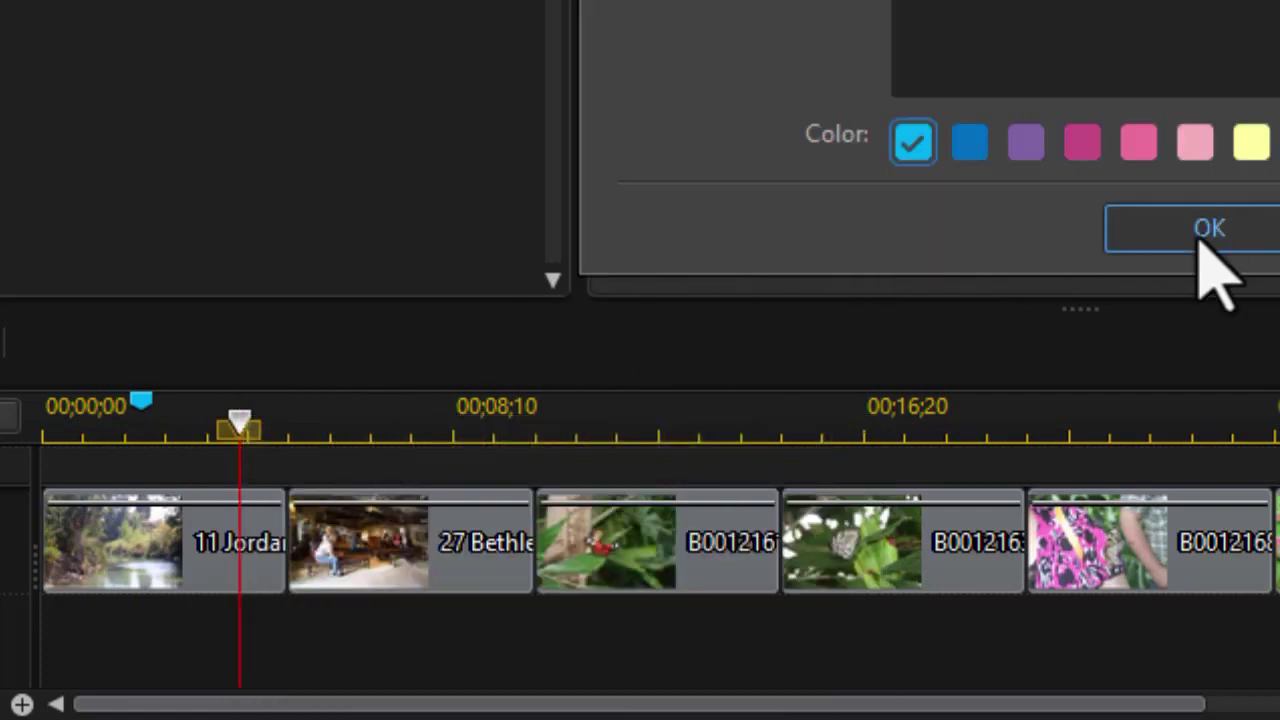
click(1198, 236)
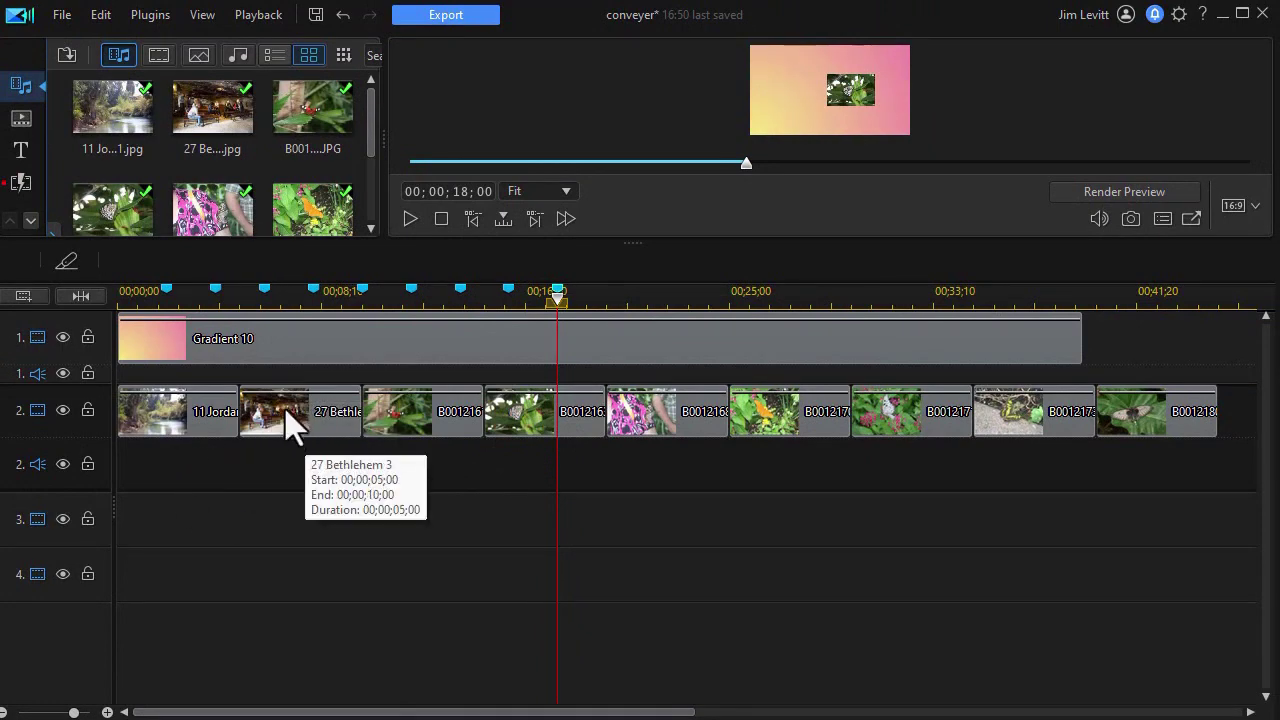
- Move the second photo to track 3 starting at 00;00;02;00 and the third photo to track 4 starting at 00;00;04;00
drag(86, 491, 58, 400)
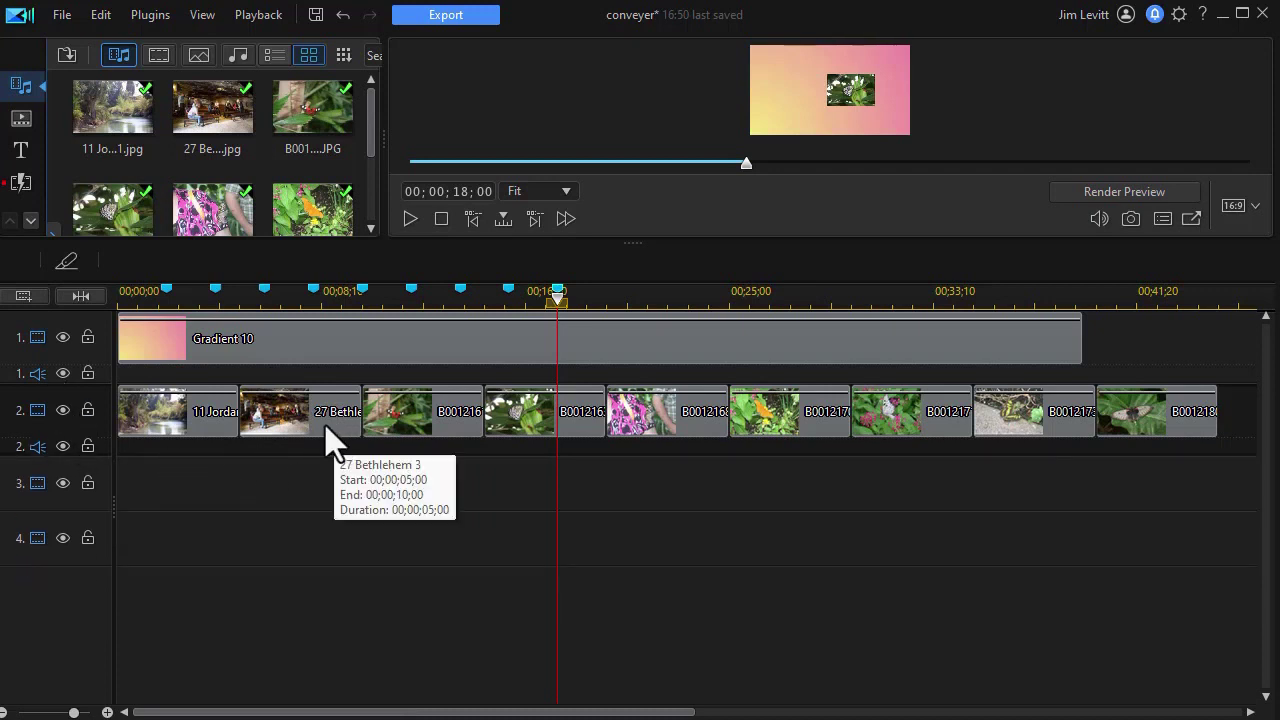
drag(297, 423, 222, 508)
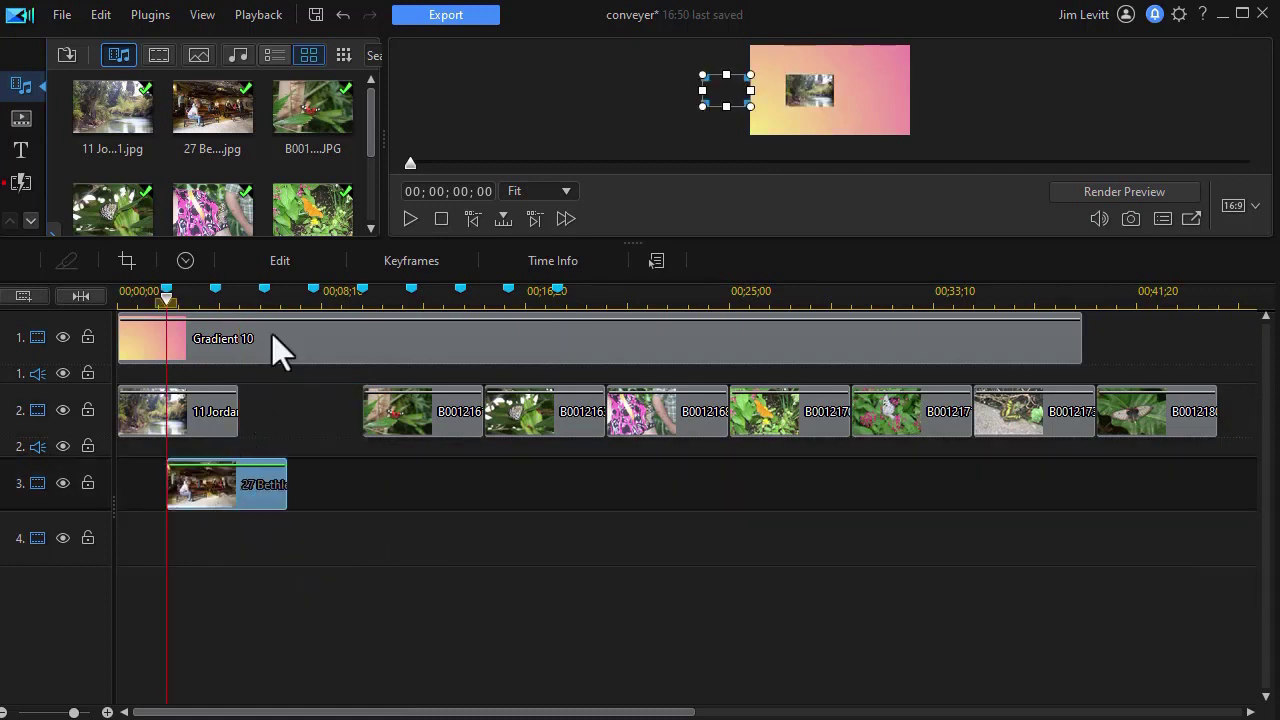
drag(423, 409, 343, 546)
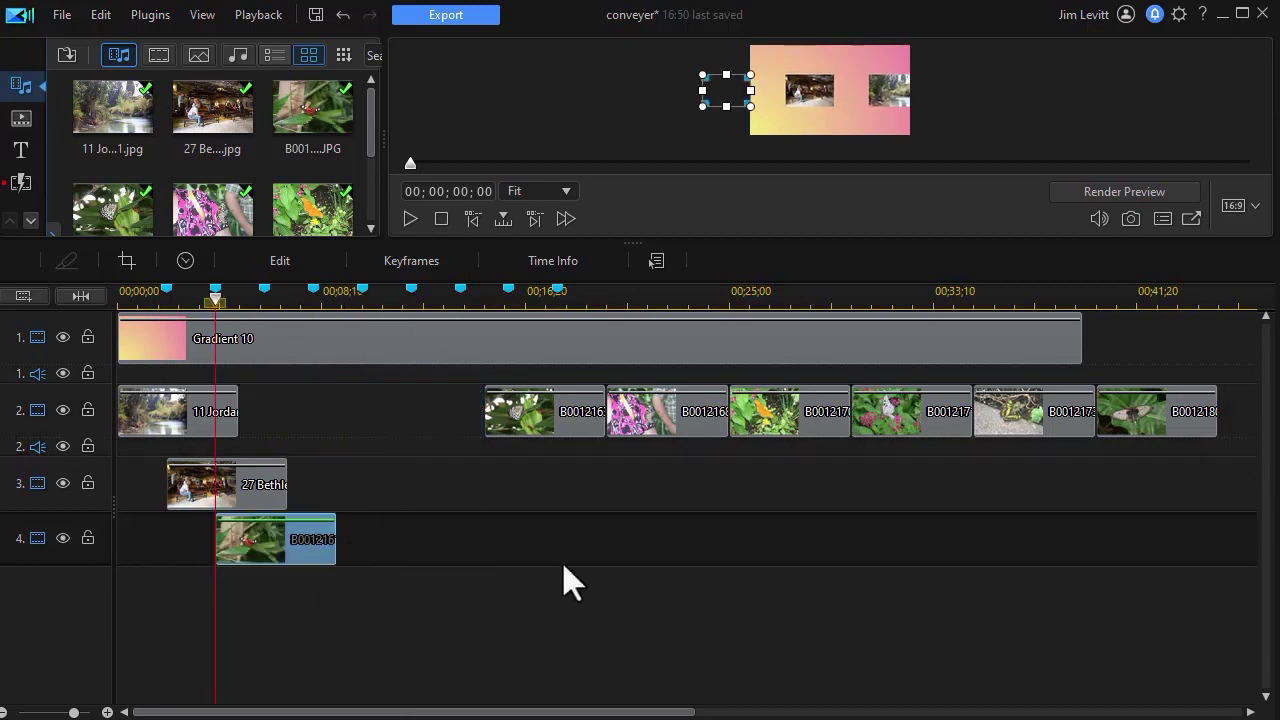
- Add 12 video tracks to the timeline, positioned above track 3
right_click(427, 480)
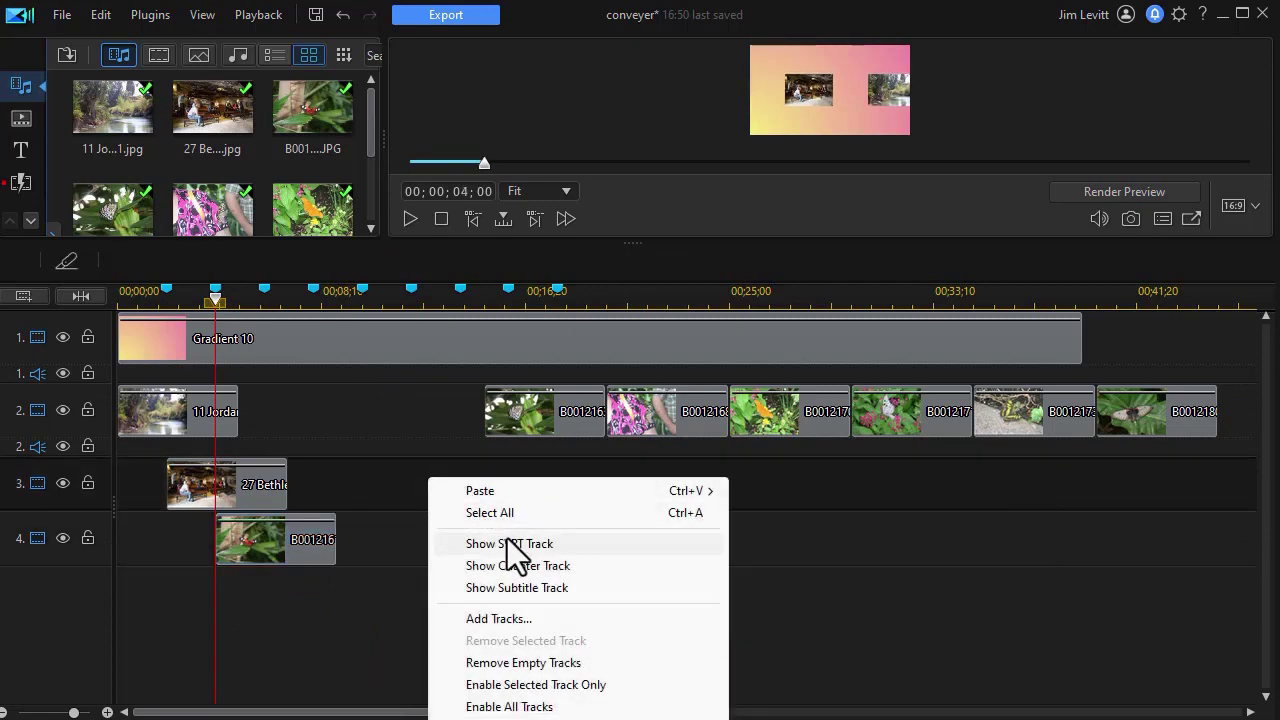
click(506, 620)
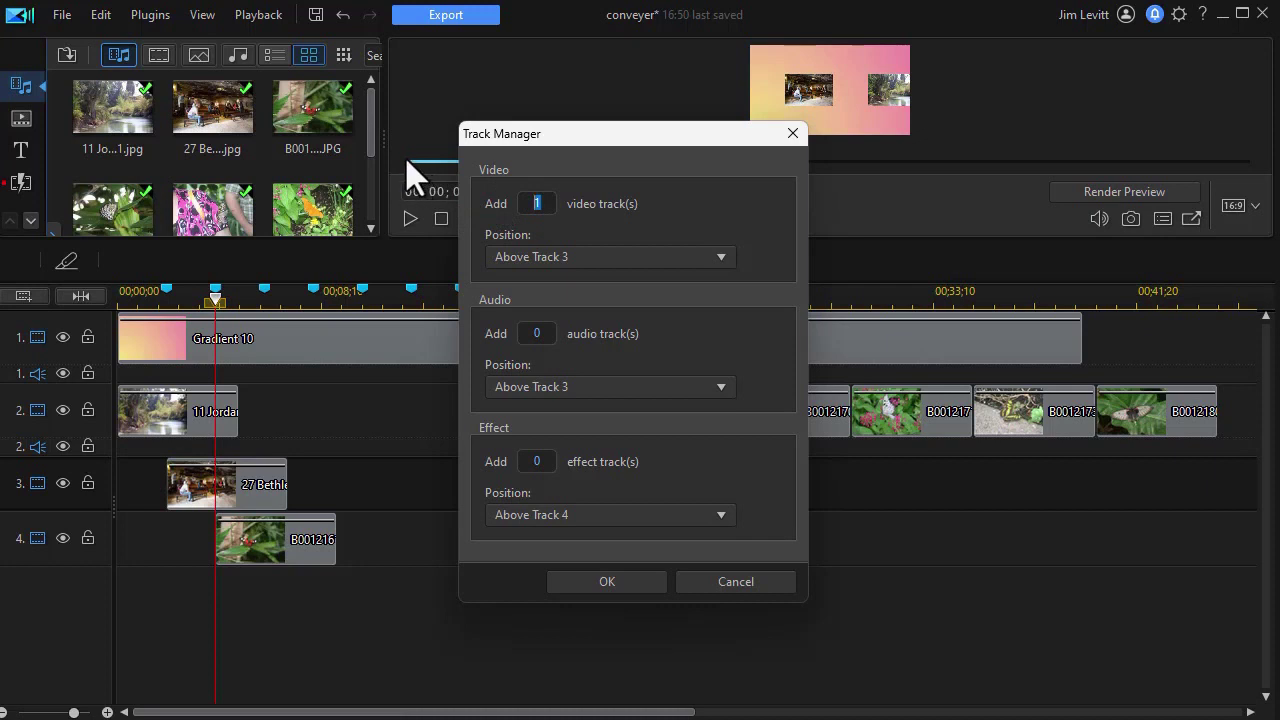
text(3)
key(Return)
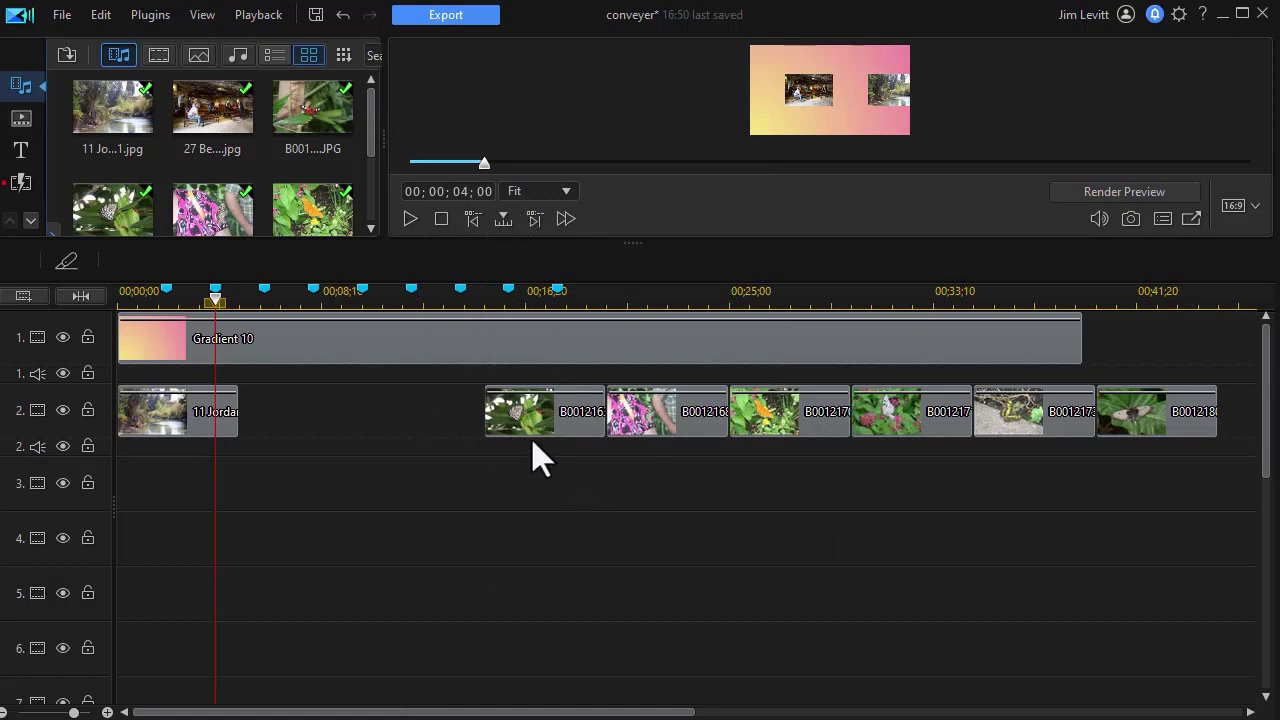
- Move the two displaced photo clips from tracks 15 and 16 back to tracks 3 and 4, starting at 00;00;02;00 and 00;00;04;00
drag(1270, 465, 1271, 649)
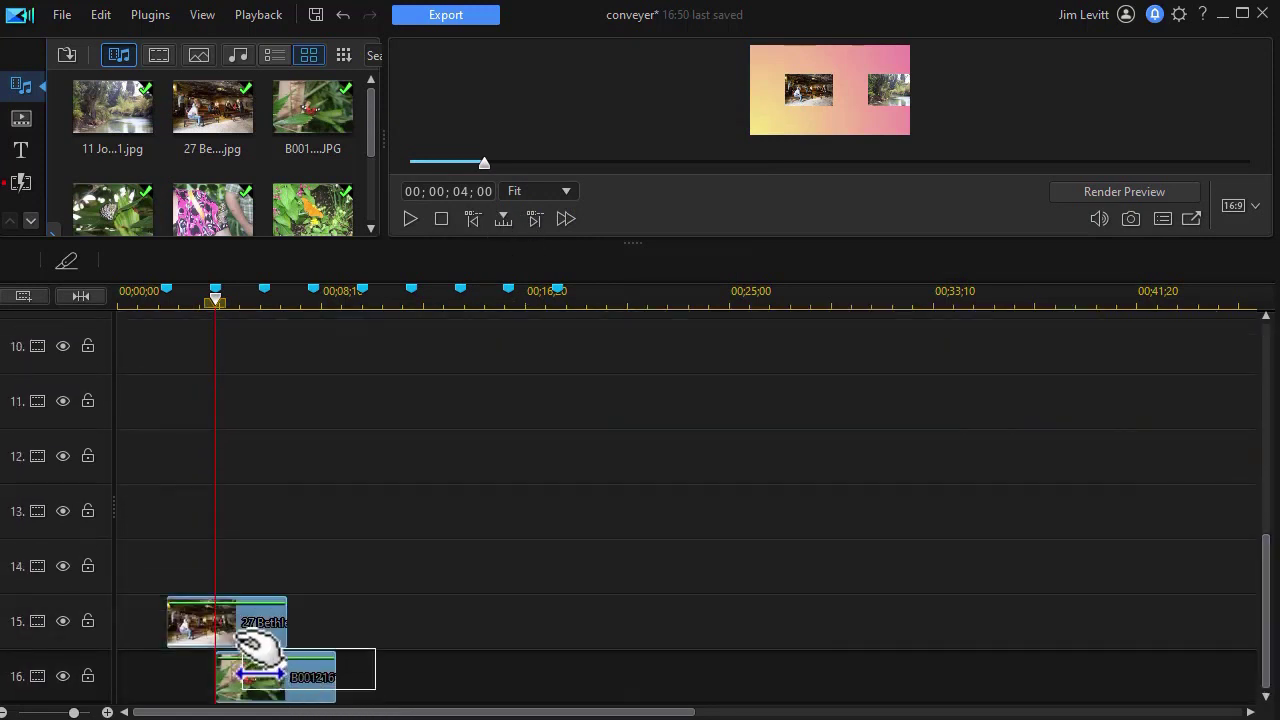
drag(246, 623, 266, 413)
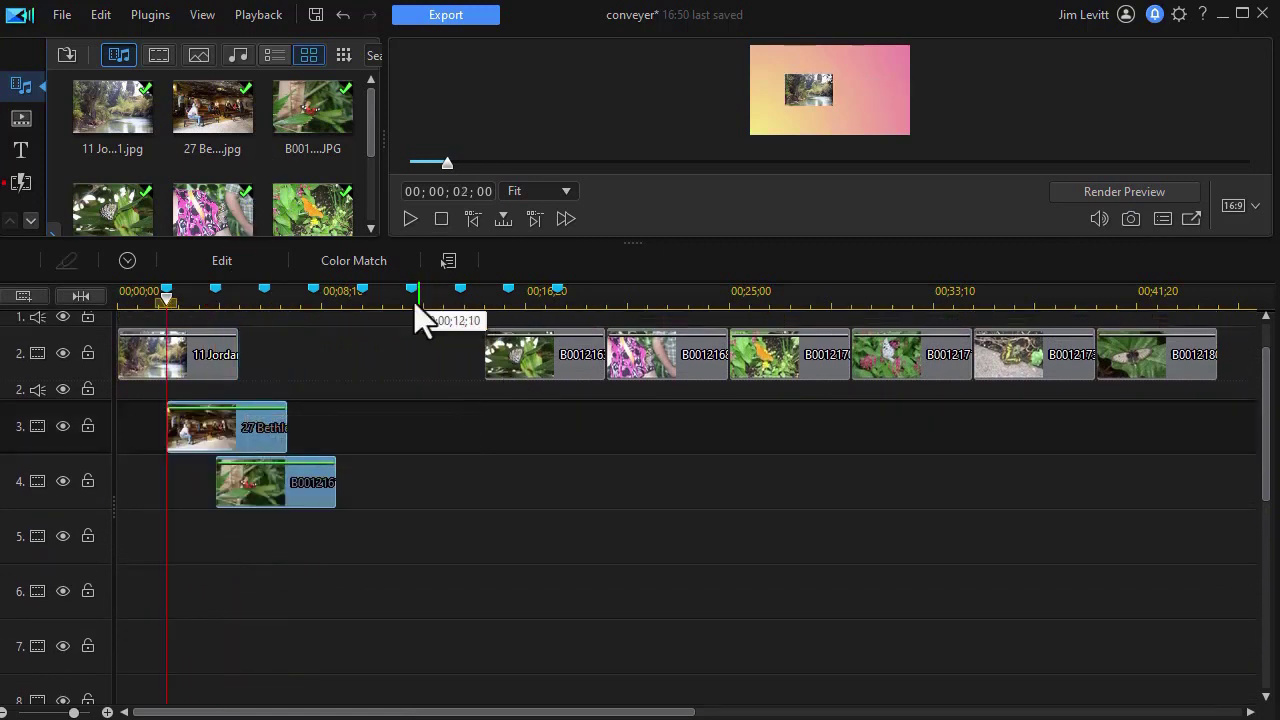
- Move the remaining track 2 photos onto separate tracks from track 5 onward, starting each at the next marker from 00;00;06;00
drag(556, 372, 343, 545)
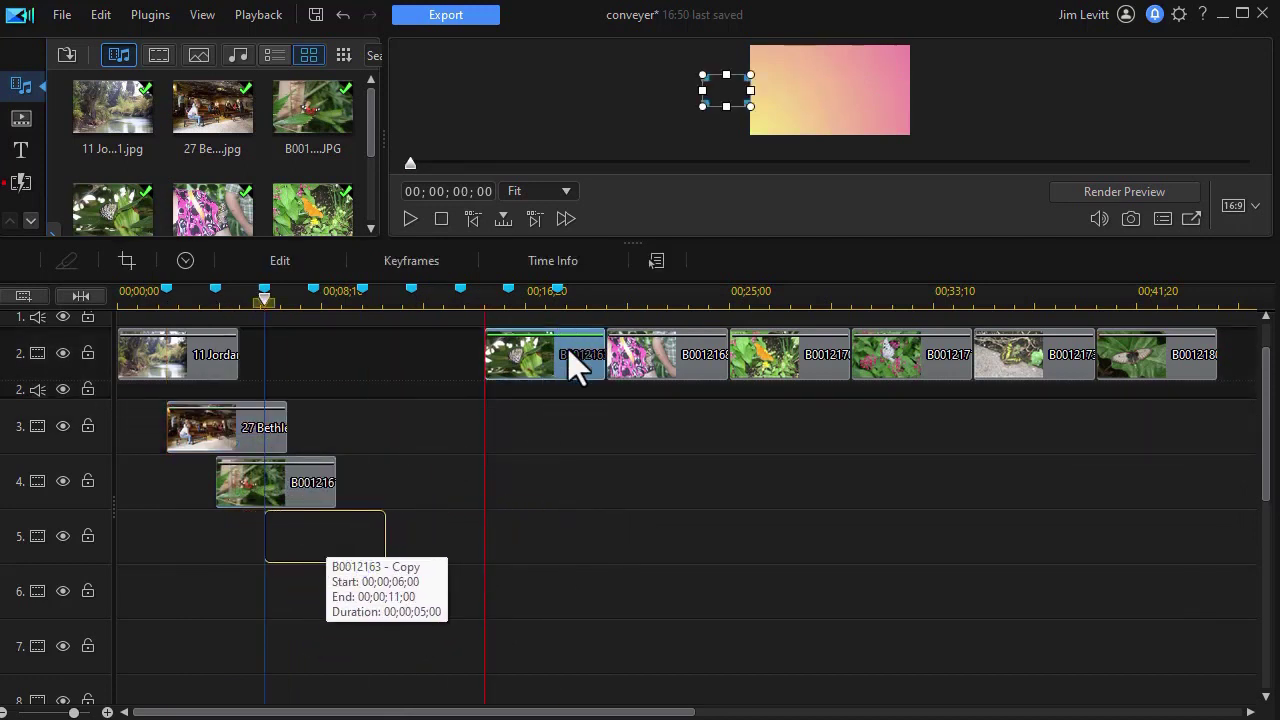
drag(572, 372, 572, 375)
click(658, 359)
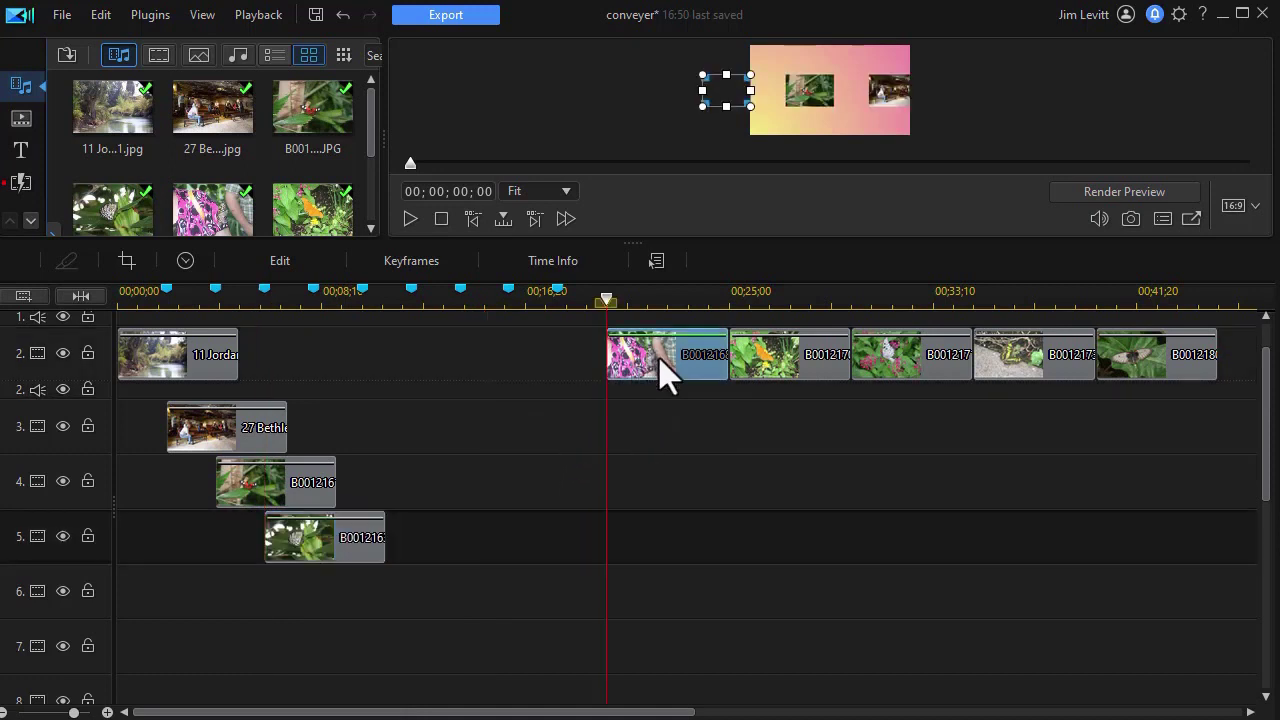
key(ctrl+v)
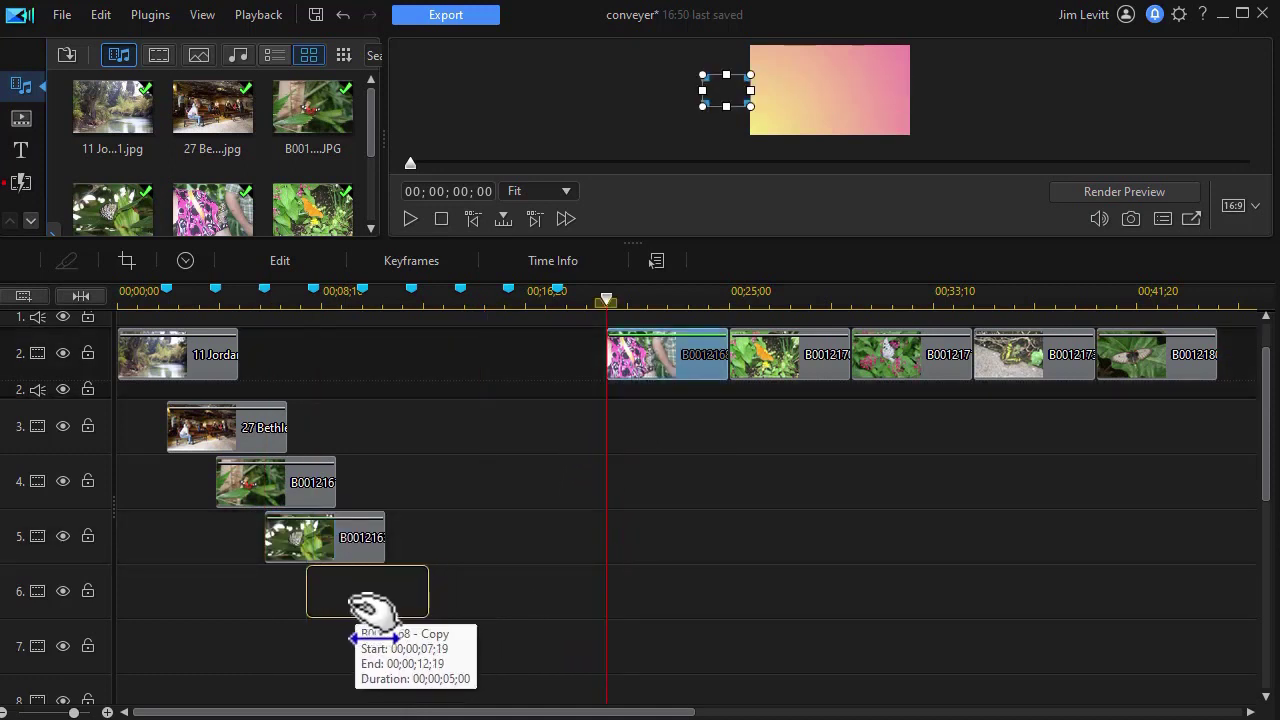
click(385, 605)
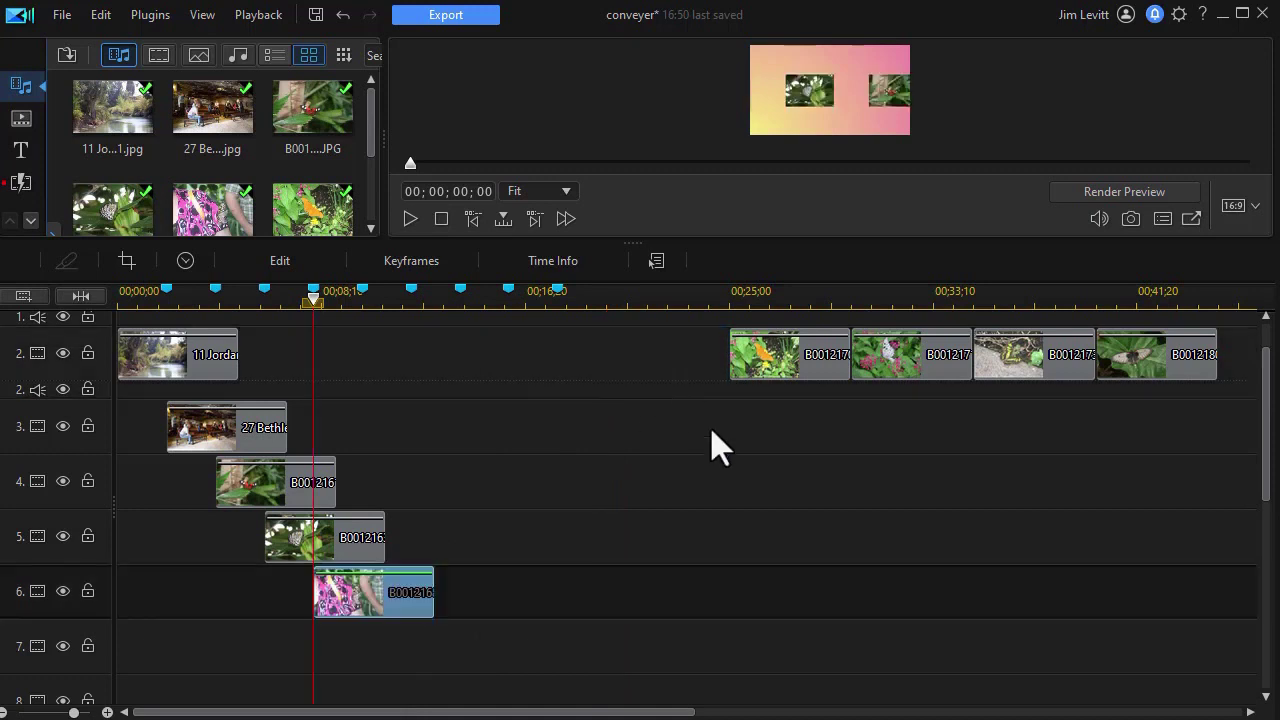
- Enlarge the preview area, play the staggered slideshow from the beginning, stop it and shrink the preview again
drag(665, 241, 665, 580)
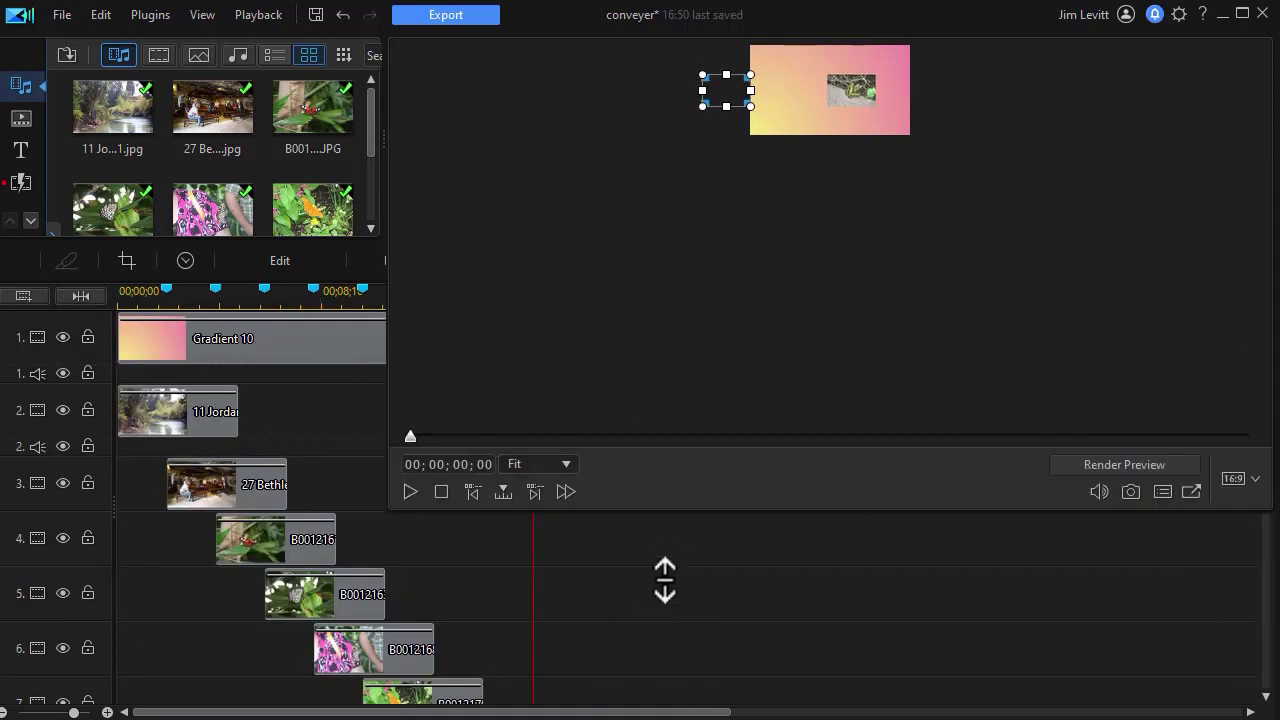
drag(547, 505, 547, 512)
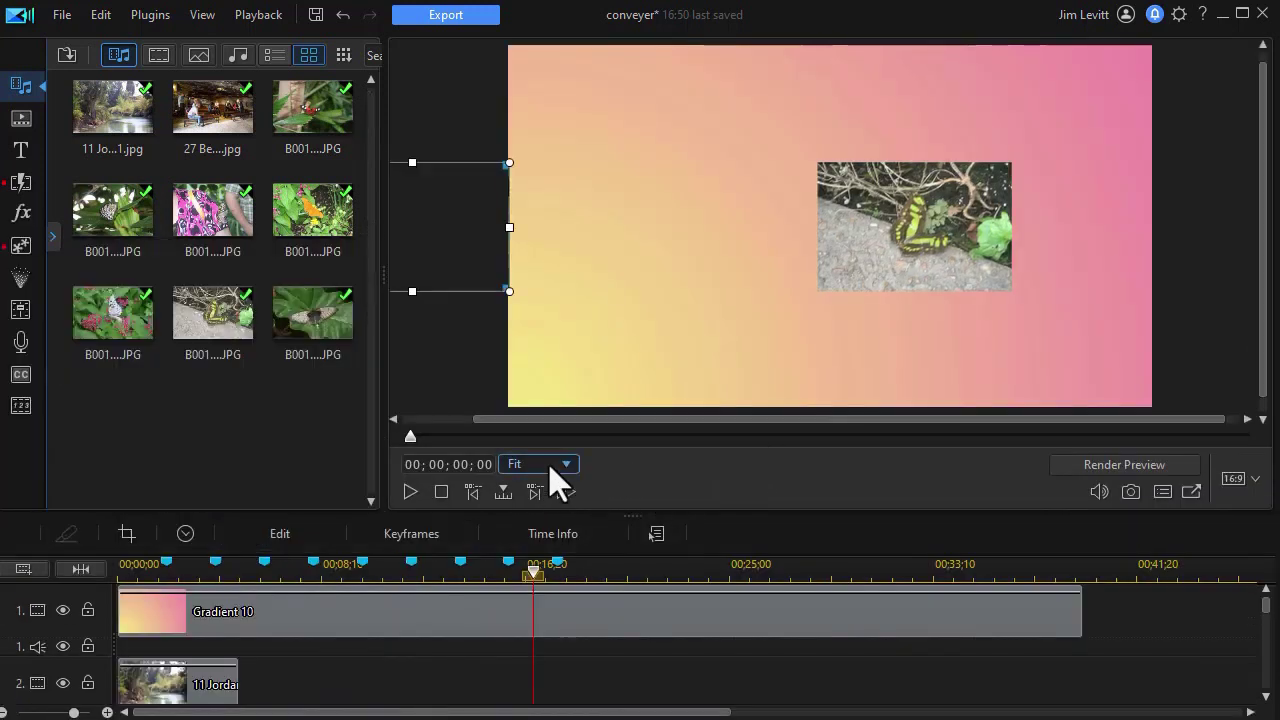
drag(535, 572, 122, 578)
click(200, 610)
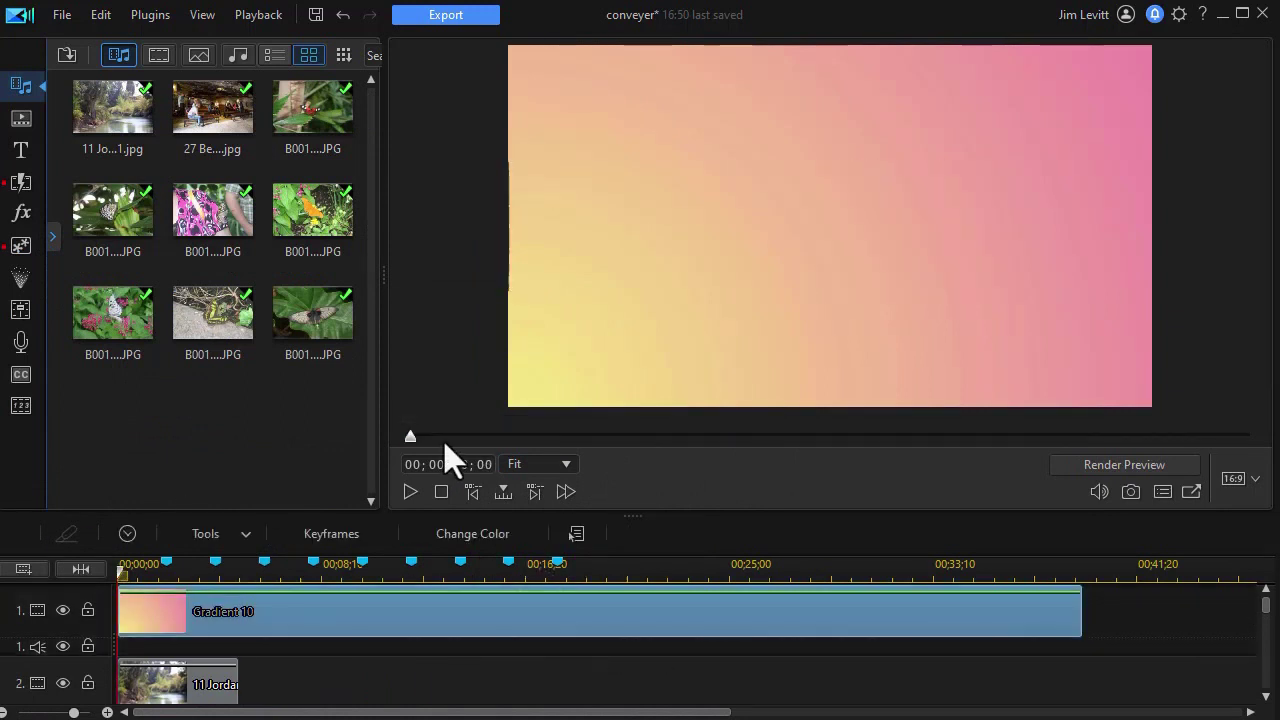
click(410, 492)
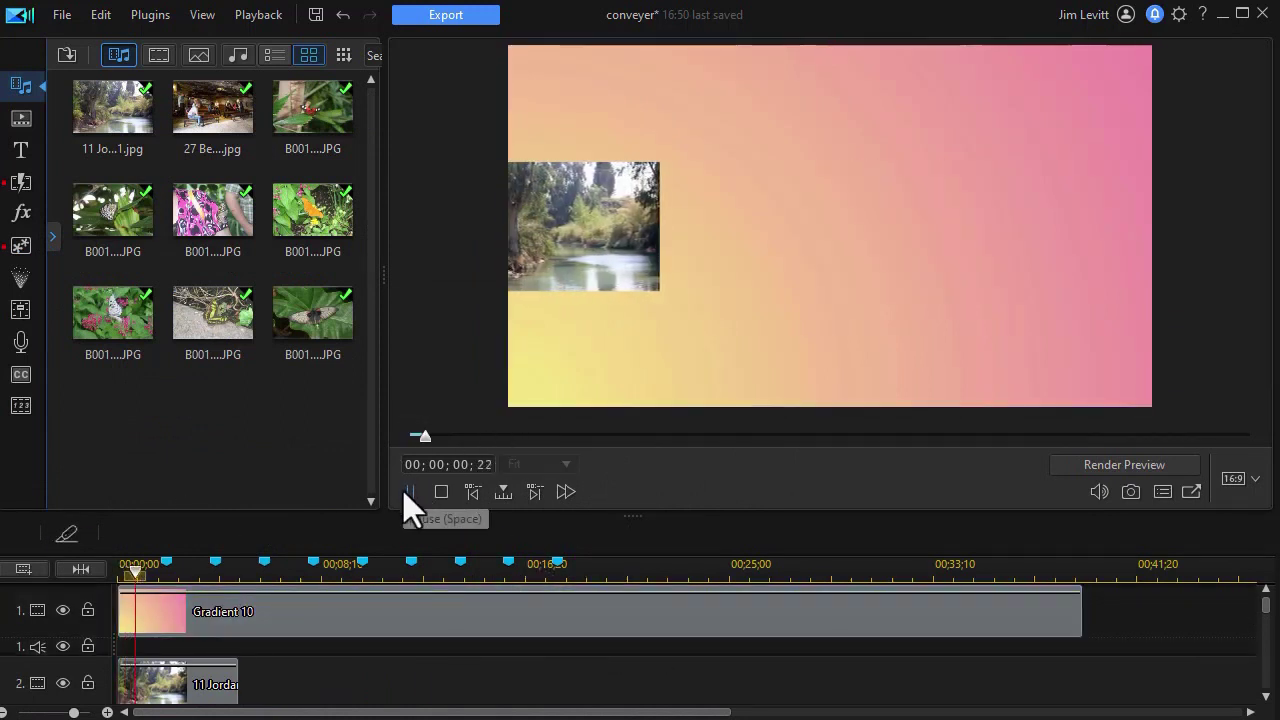
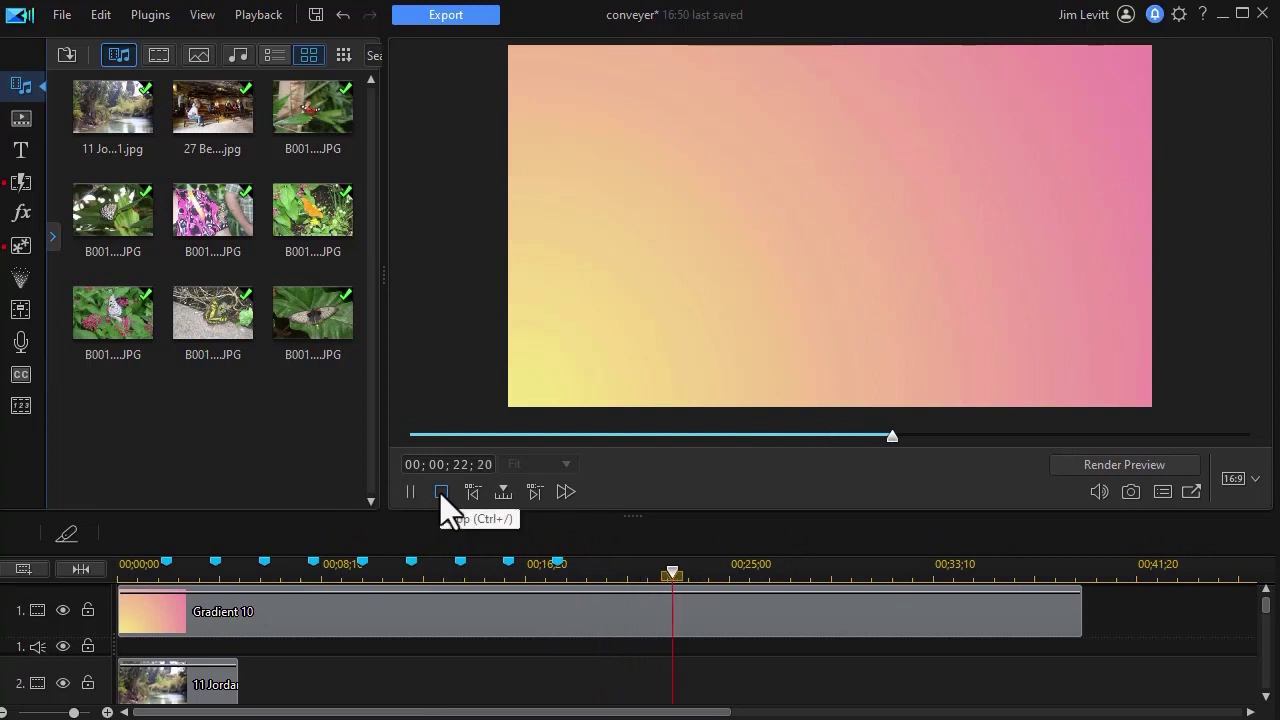
click(440, 492)
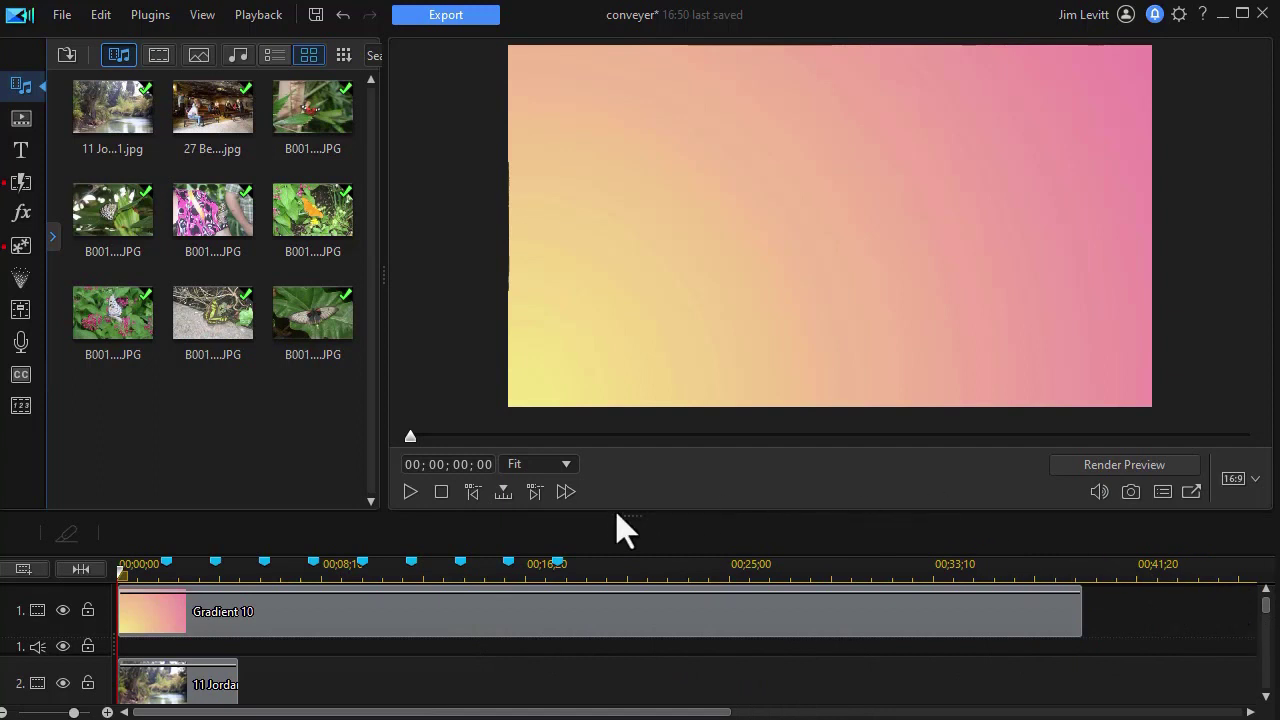
drag(628, 515, 609, 228)
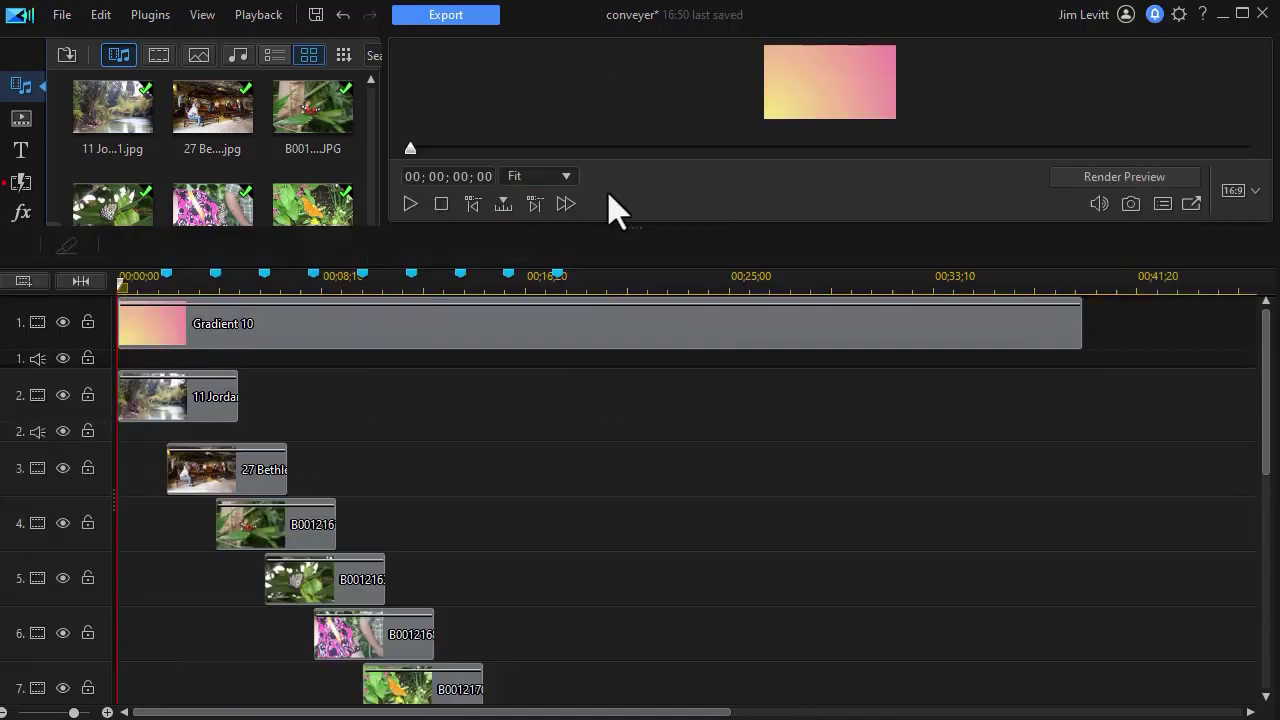
- Open the first photo in PiP Designer and, at 00;00;01;00, move it horizontally to about X 0.288, Y 0.501
click(177, 388)
double_click(195, 393)
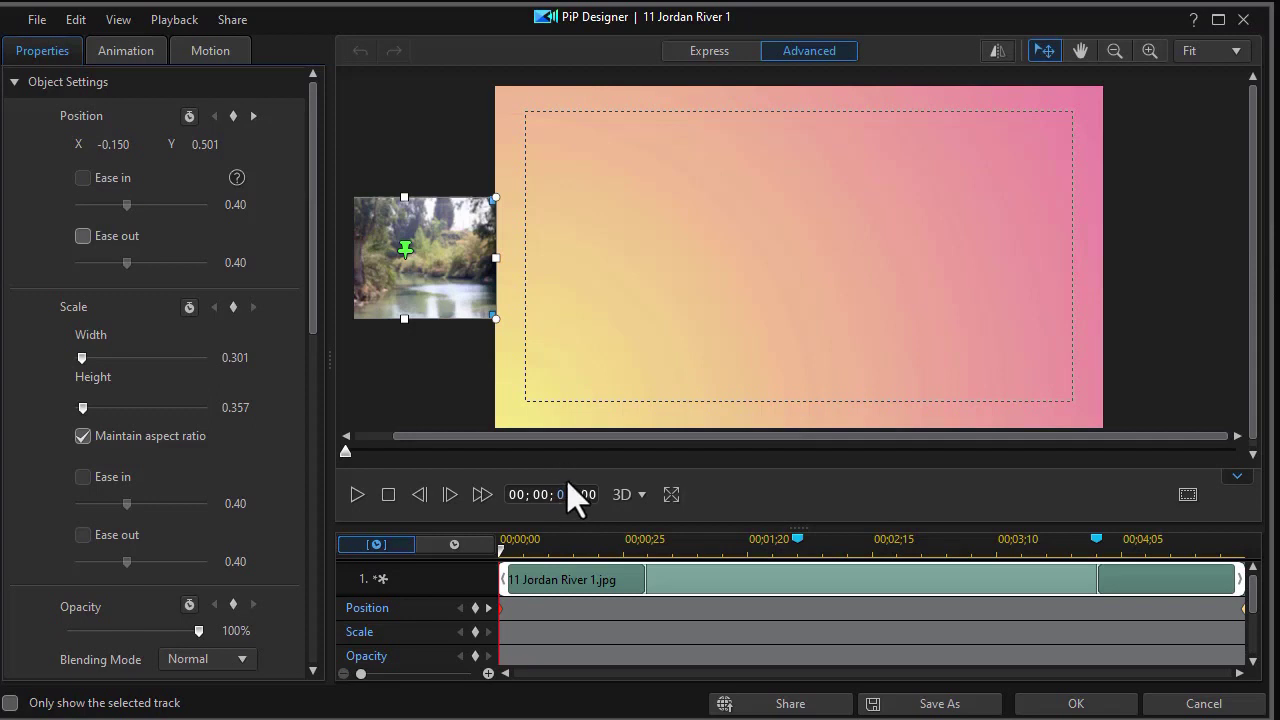
scroll(568, 492, up, 1)
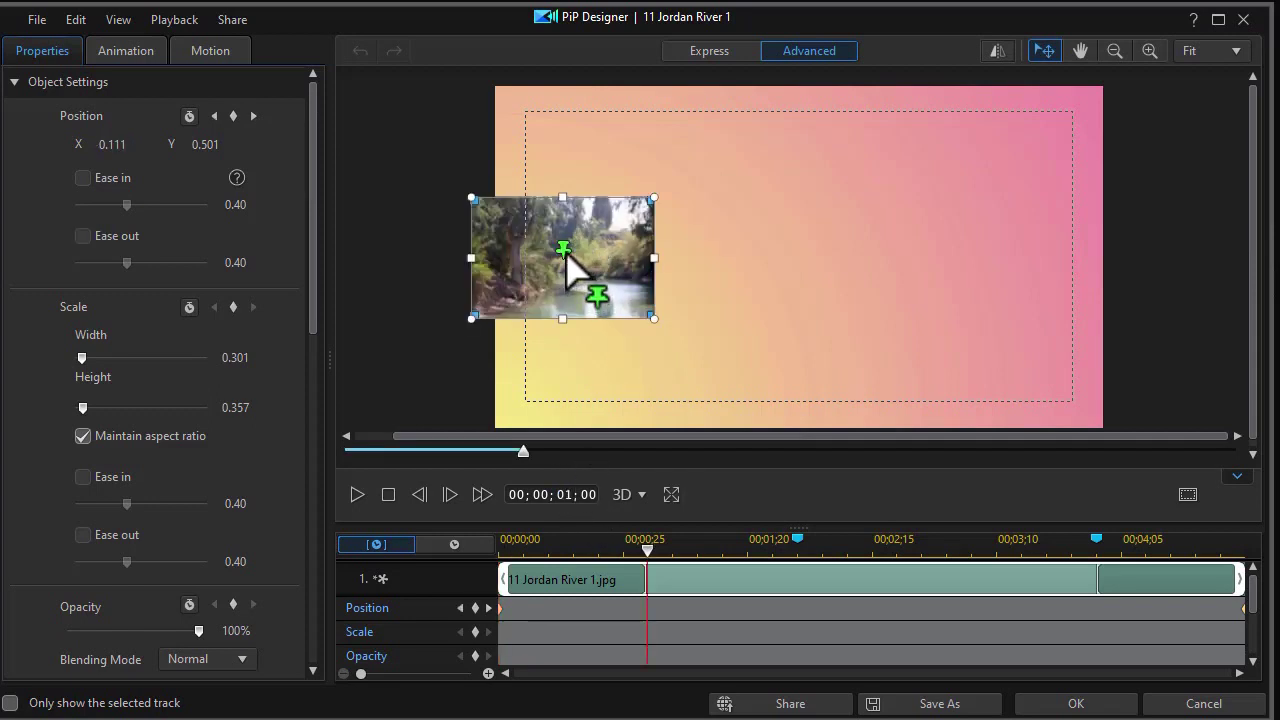
drag(580, 266, 695, 268)
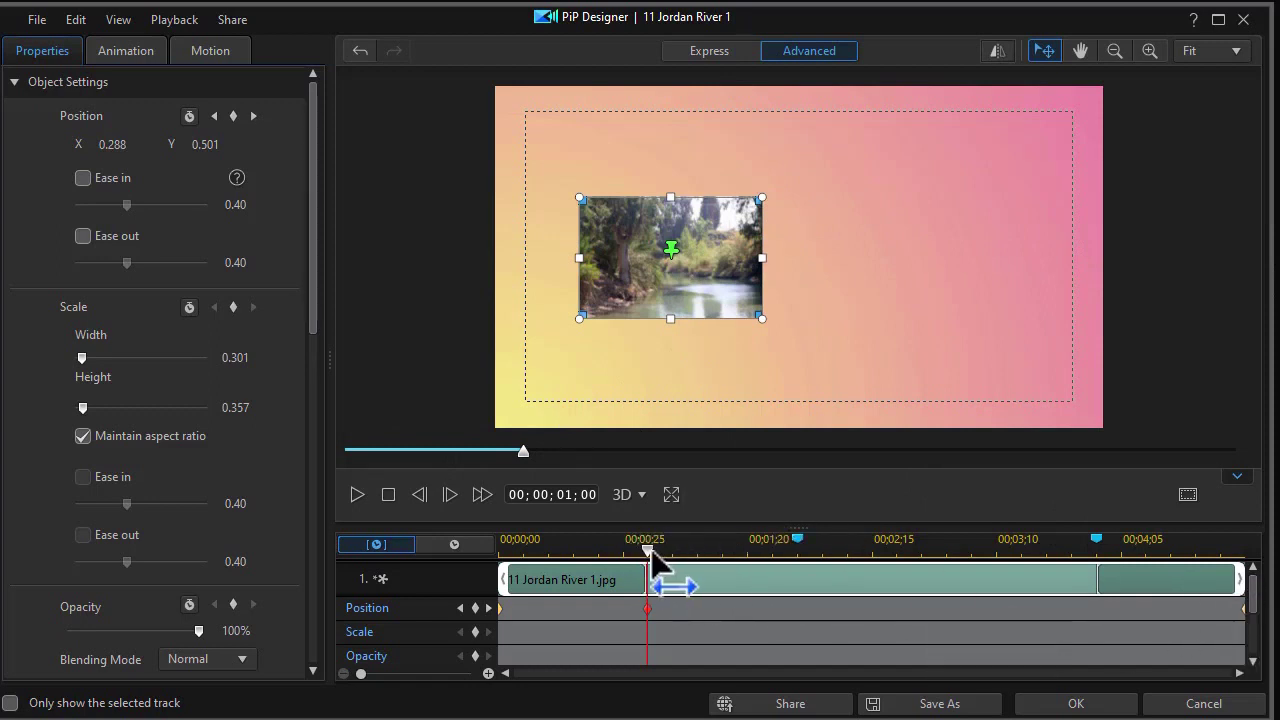
- Add a Scale keyframe at the clip's start, and at 00;00;01;00 enlarge the photo to about width 0.424, height 0.502
drag(647, 555, 440, 585)
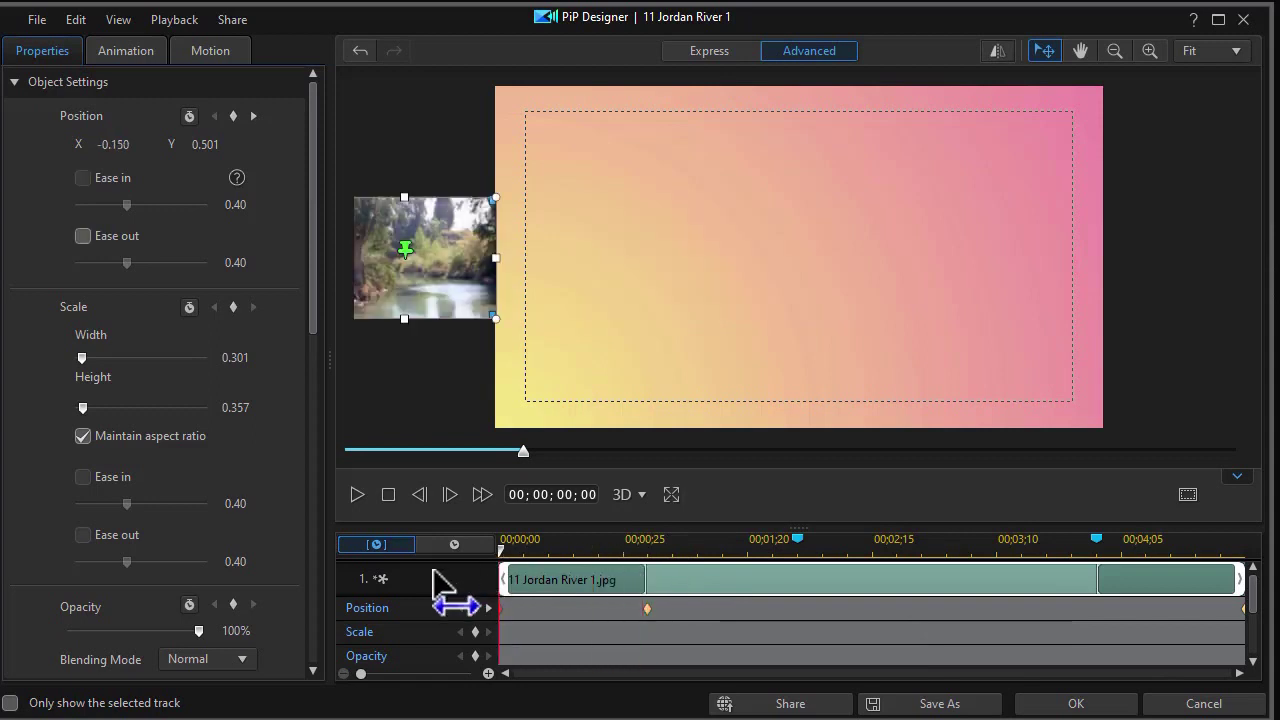
click(475, 631)
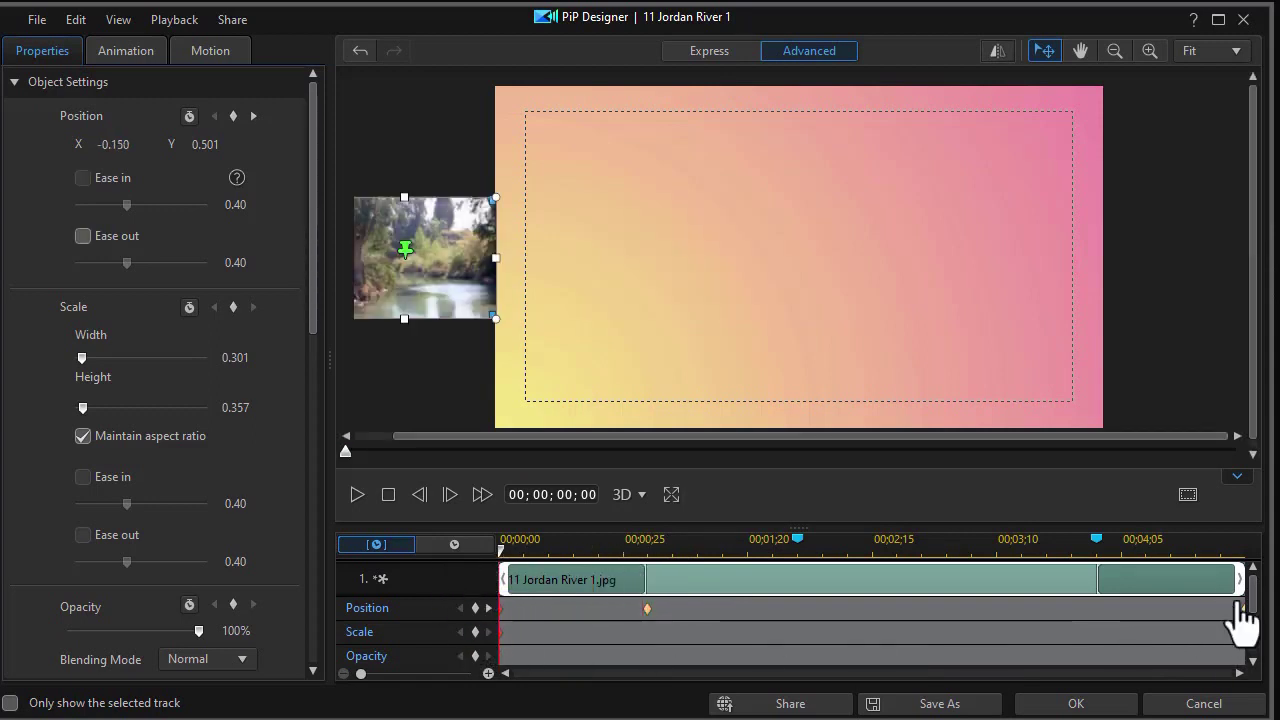
scroll(1250, 602, down, 2)
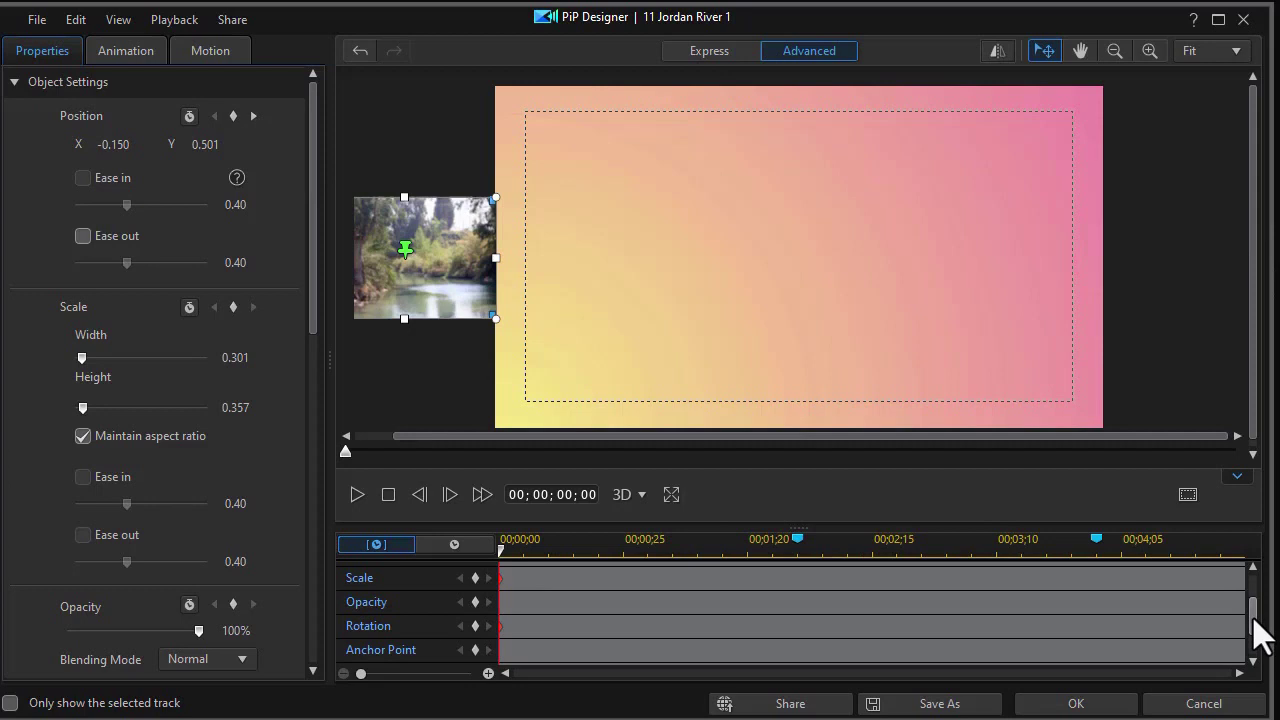
drag(1253, 617, 1246, 576)
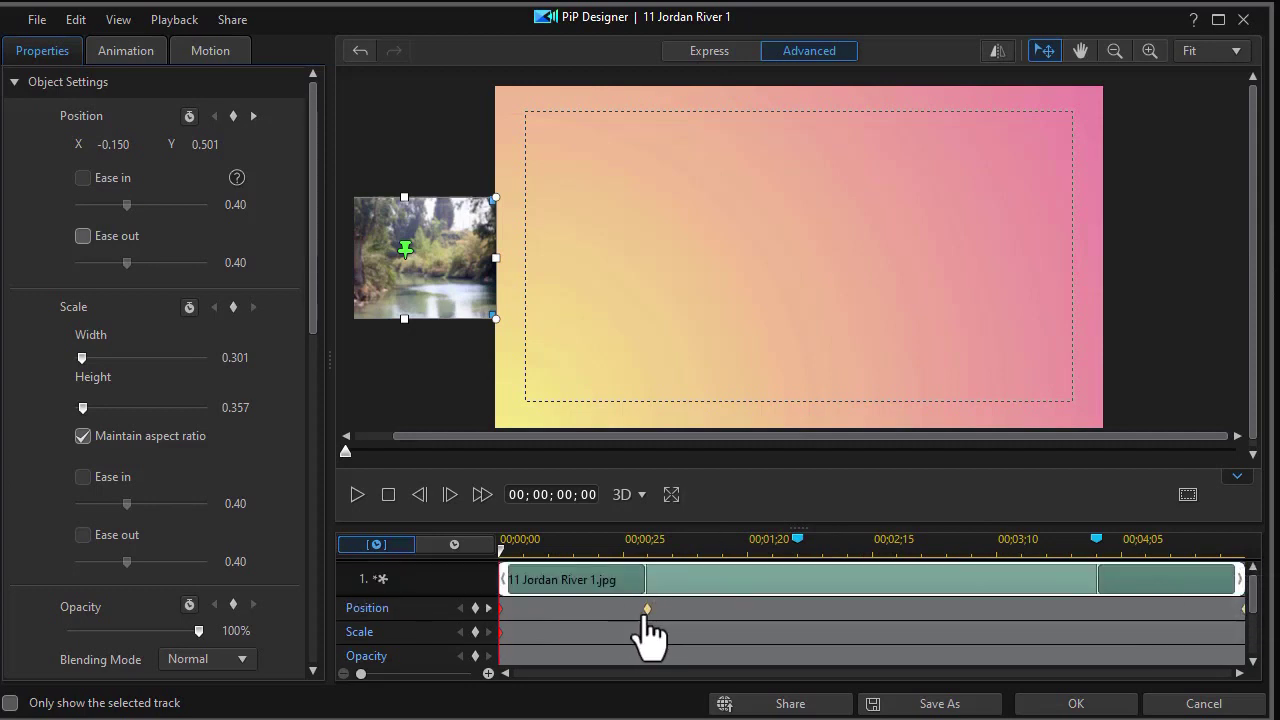
click(488, 608)
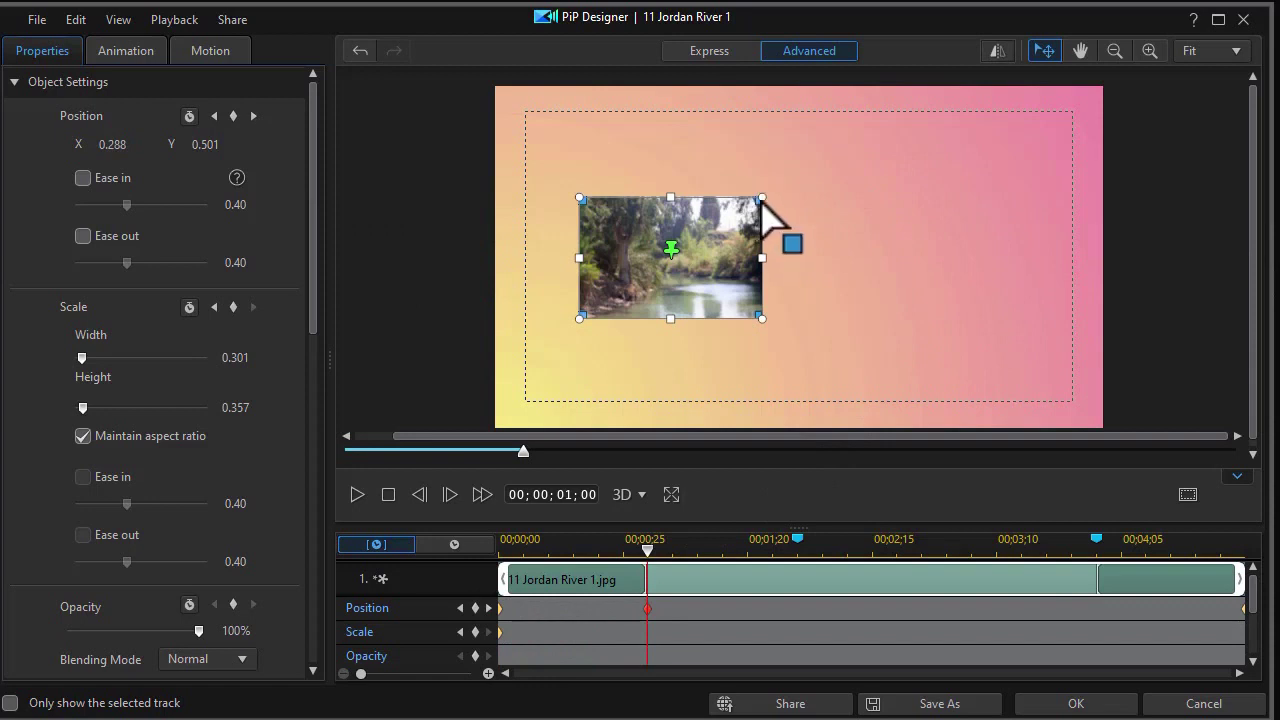
drag(763, 189, 795, 180)
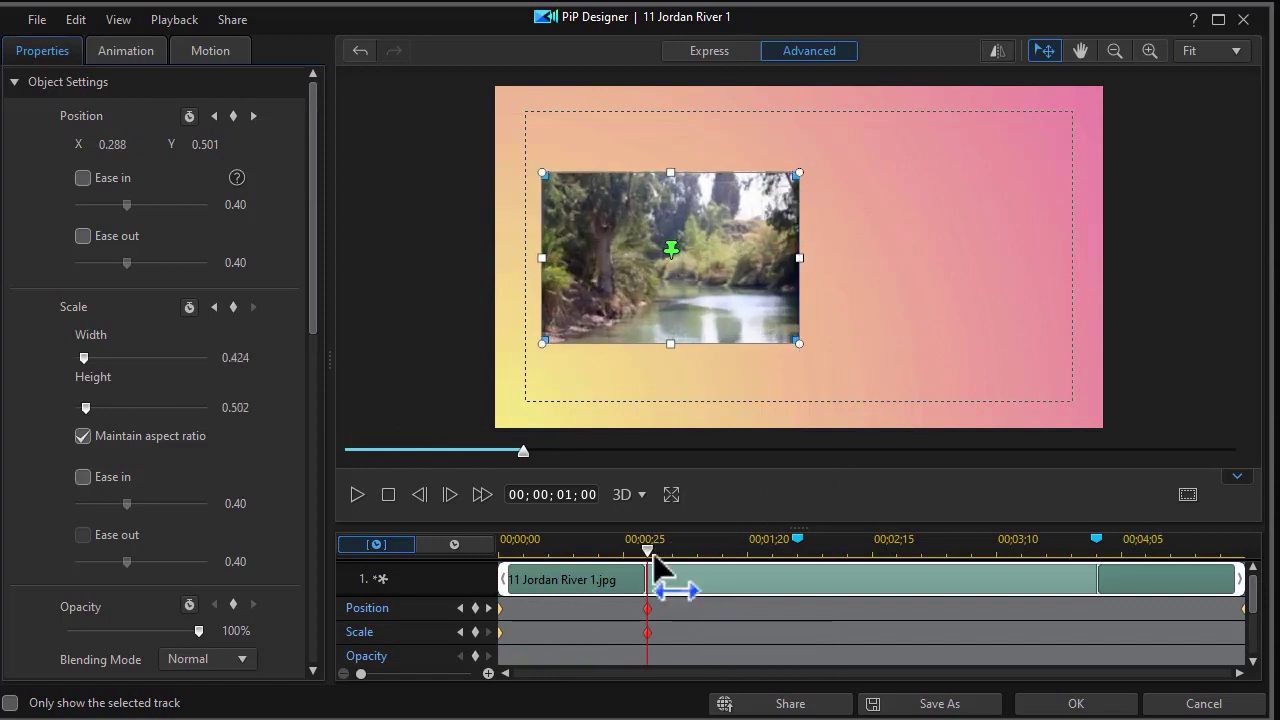
- At 00;00;03;00, shrink the photo to about width 0.295, height 0.350
click(834, 566)
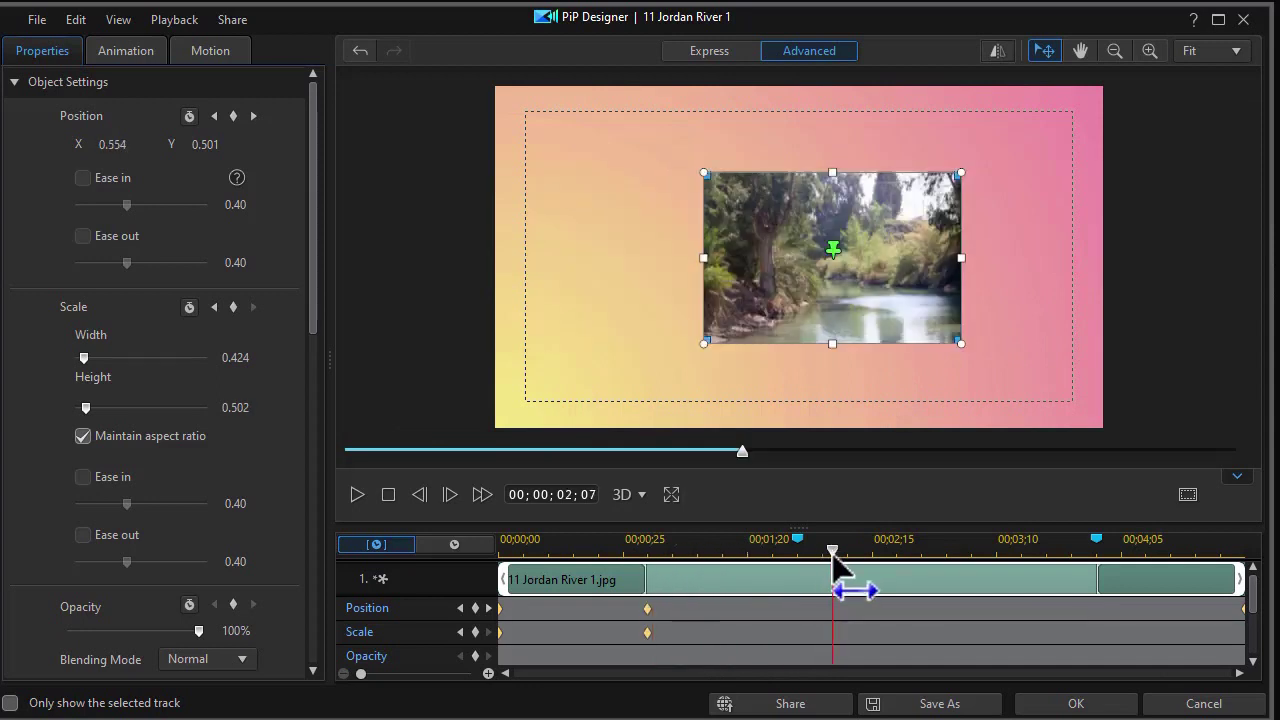
drag(834, 566, 840, 568)
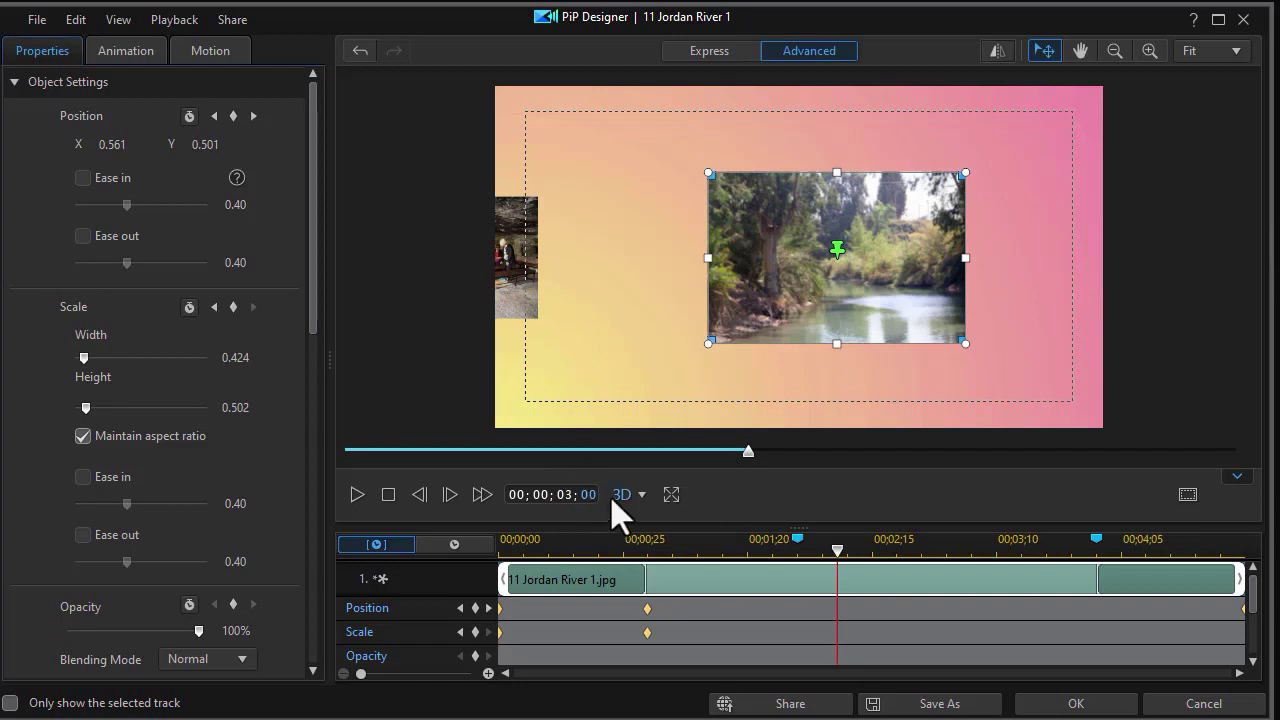
key(Return)
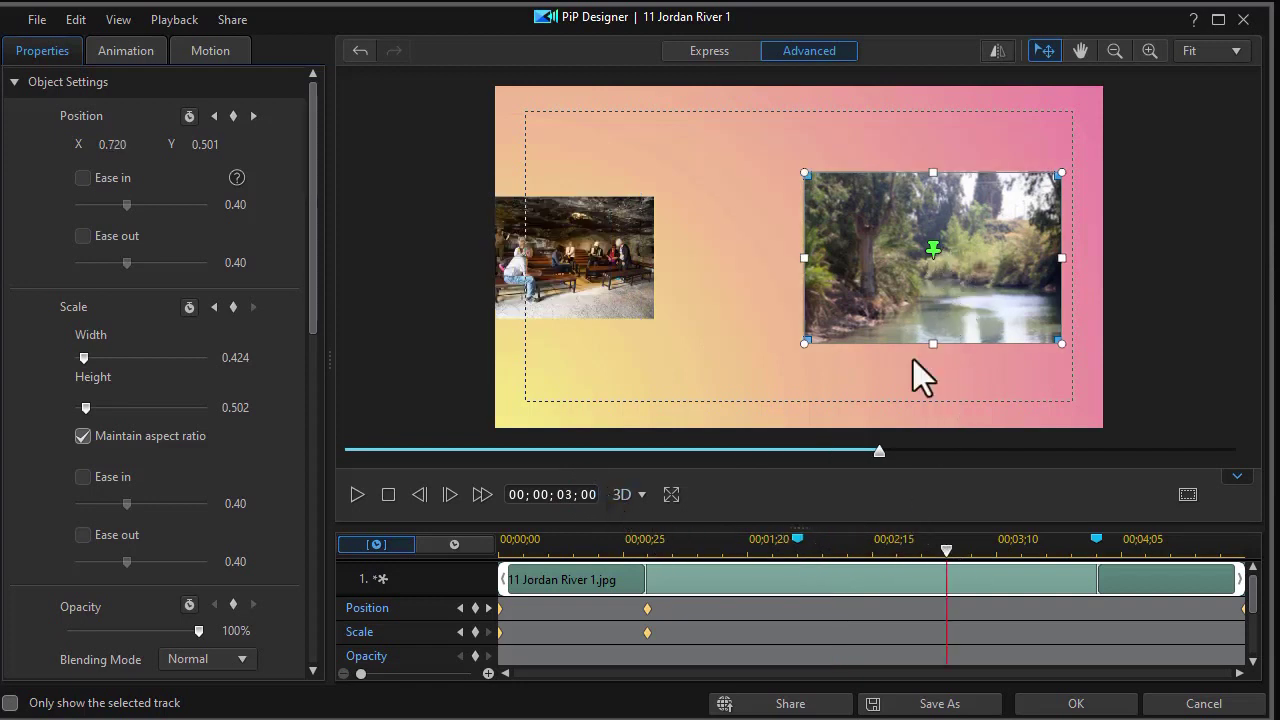
drag(1060, 346, 1008, 320)
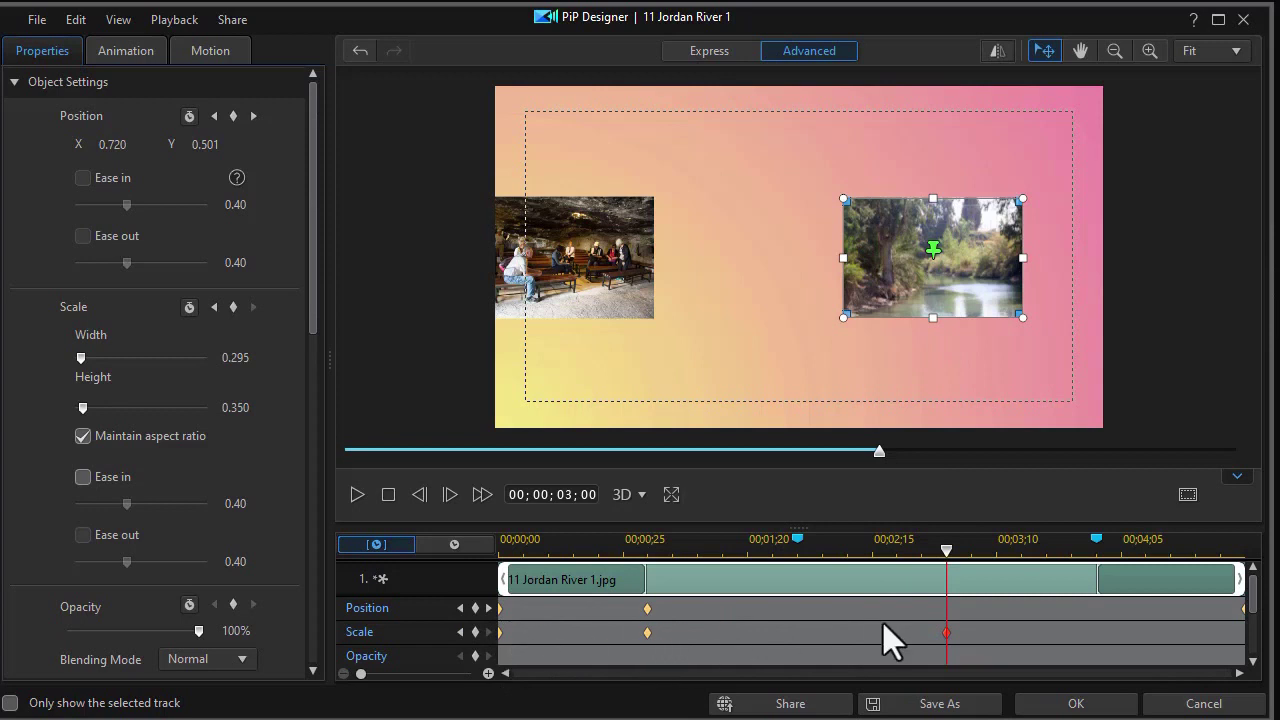
- Add a Rotation keyframe at 00;00;03;00, set the photo's rotation to 360 at 00;00;05;00, and accept the PiP Designer changes
scroll(1250, 600, down, 5)
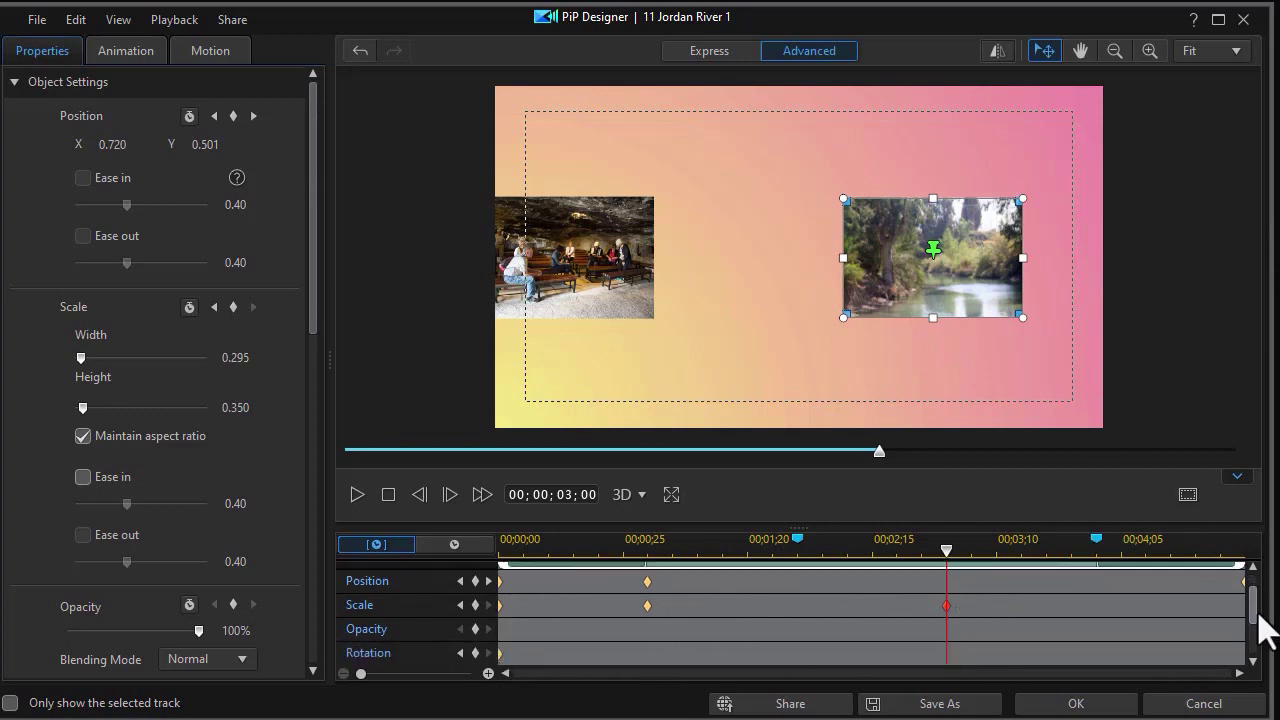
scroll(1251, 625, up, 1)
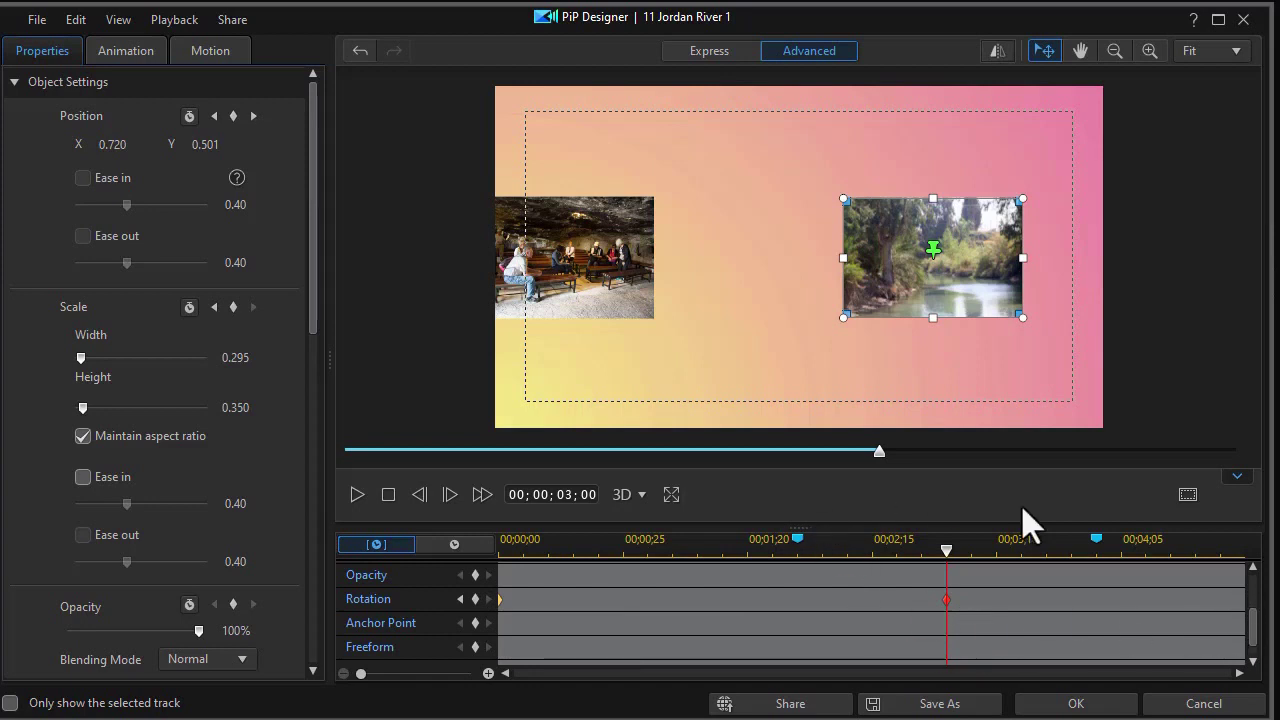
drag(946, 550, 1243, 551)
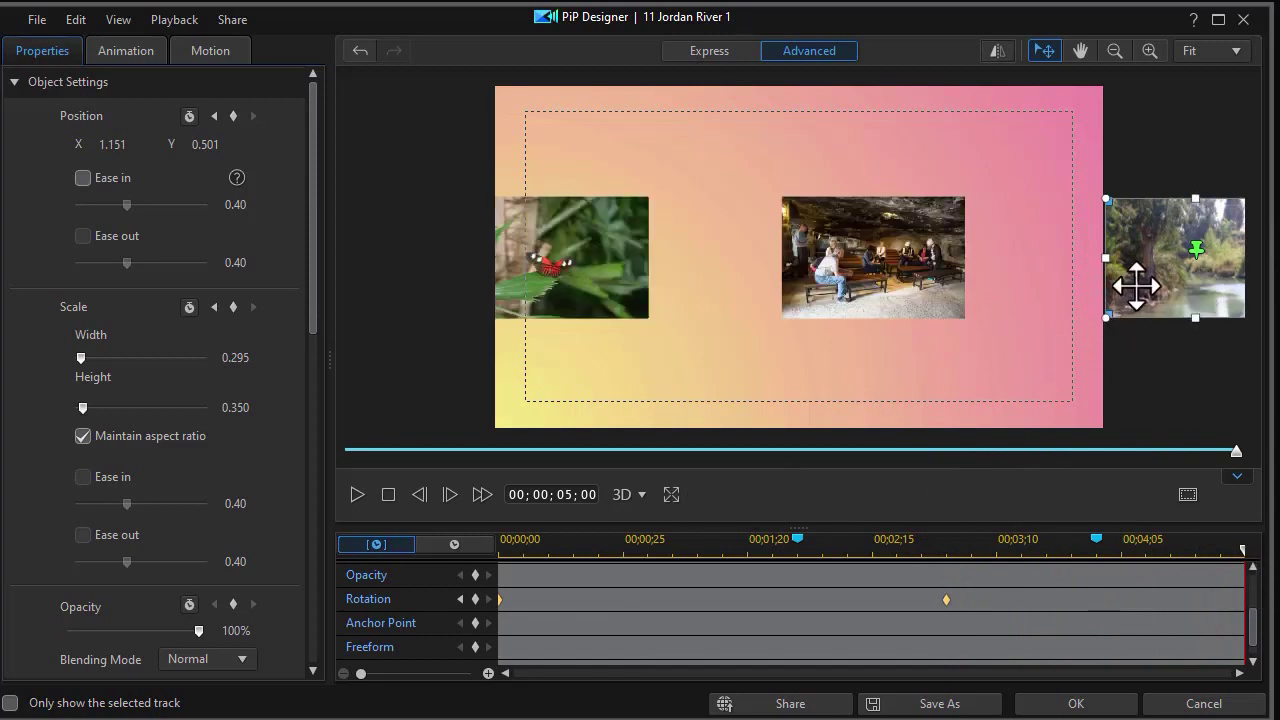
scroll(316, 330, down, 1)
drag(316, 330, 317, 446)
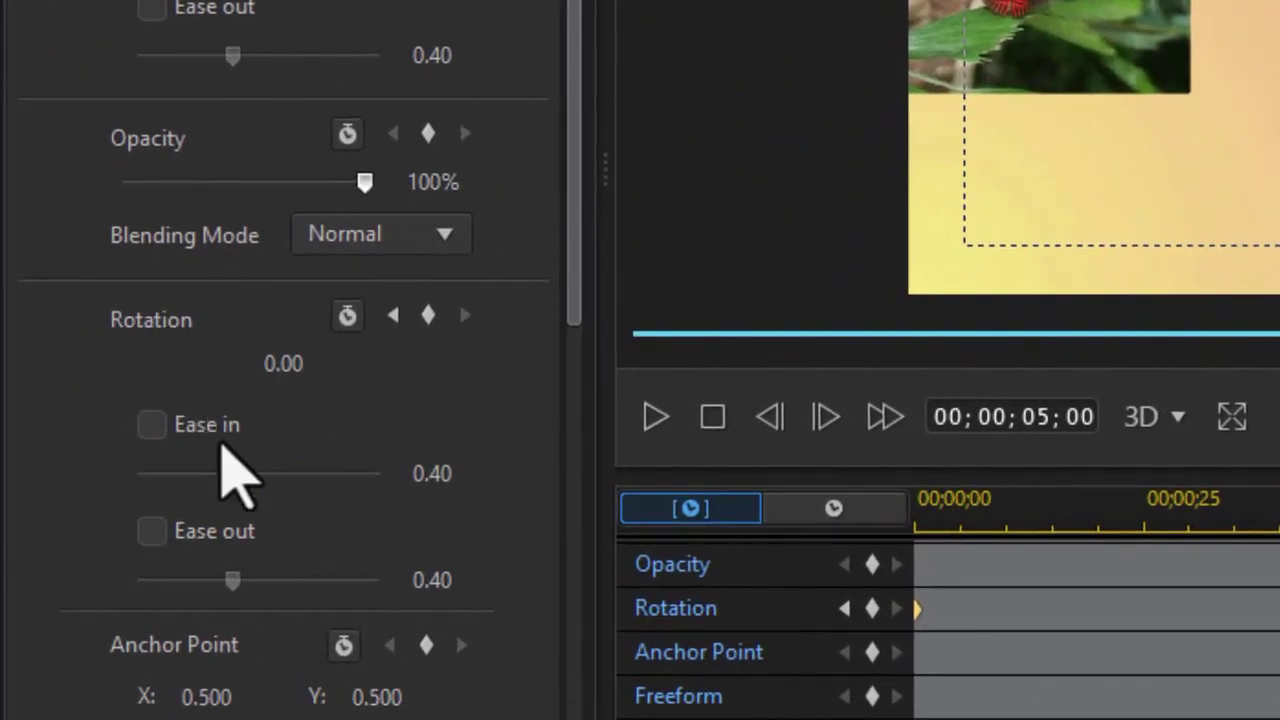
drag(277, 368, 314, 362)
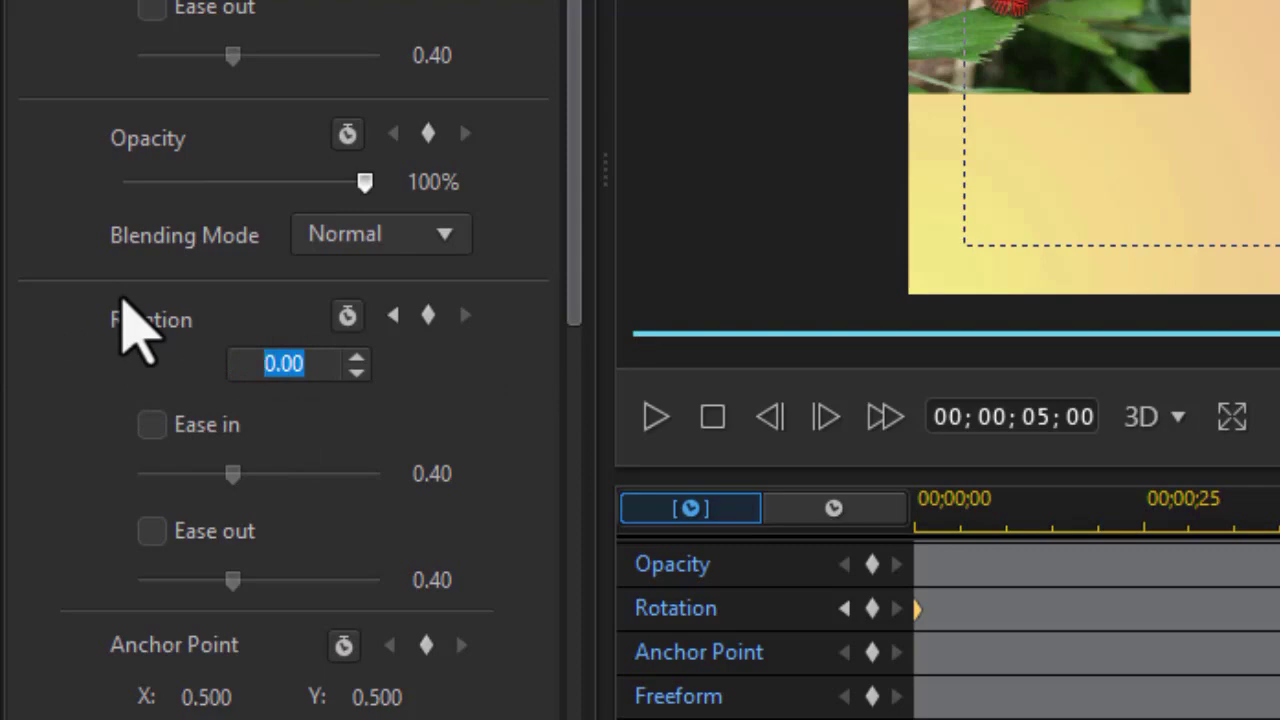
text(360)
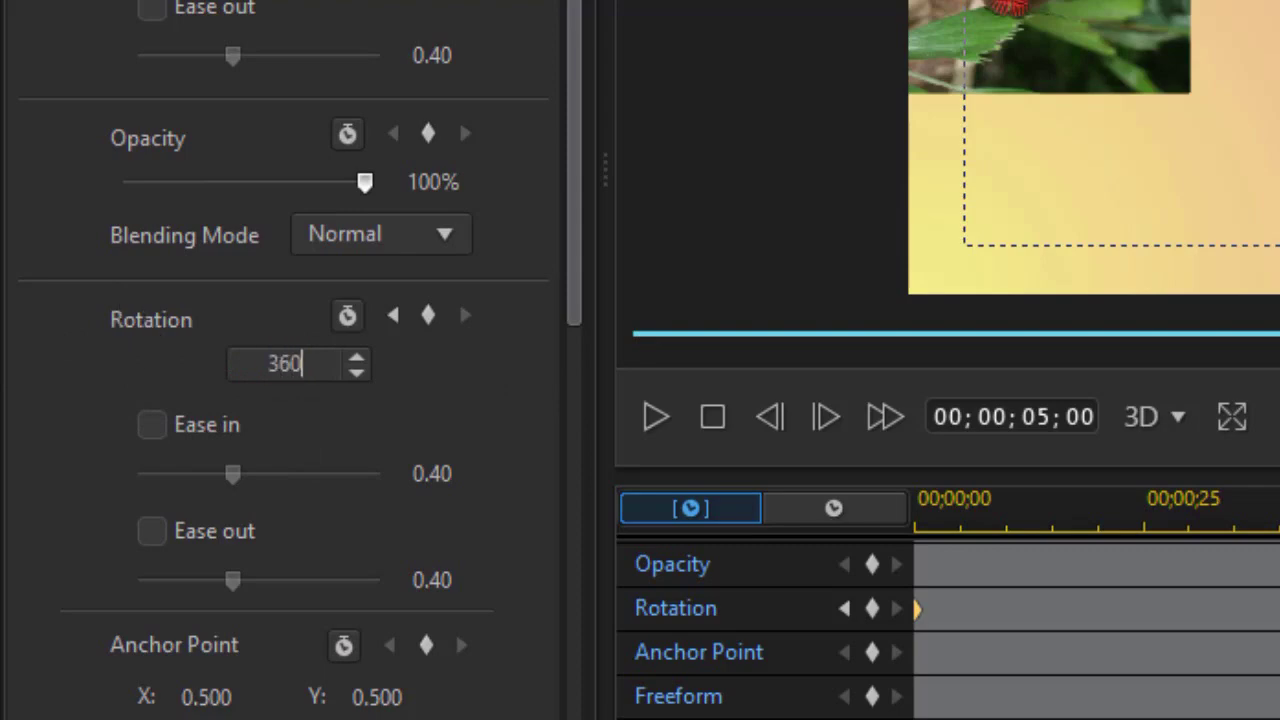
key(Return)
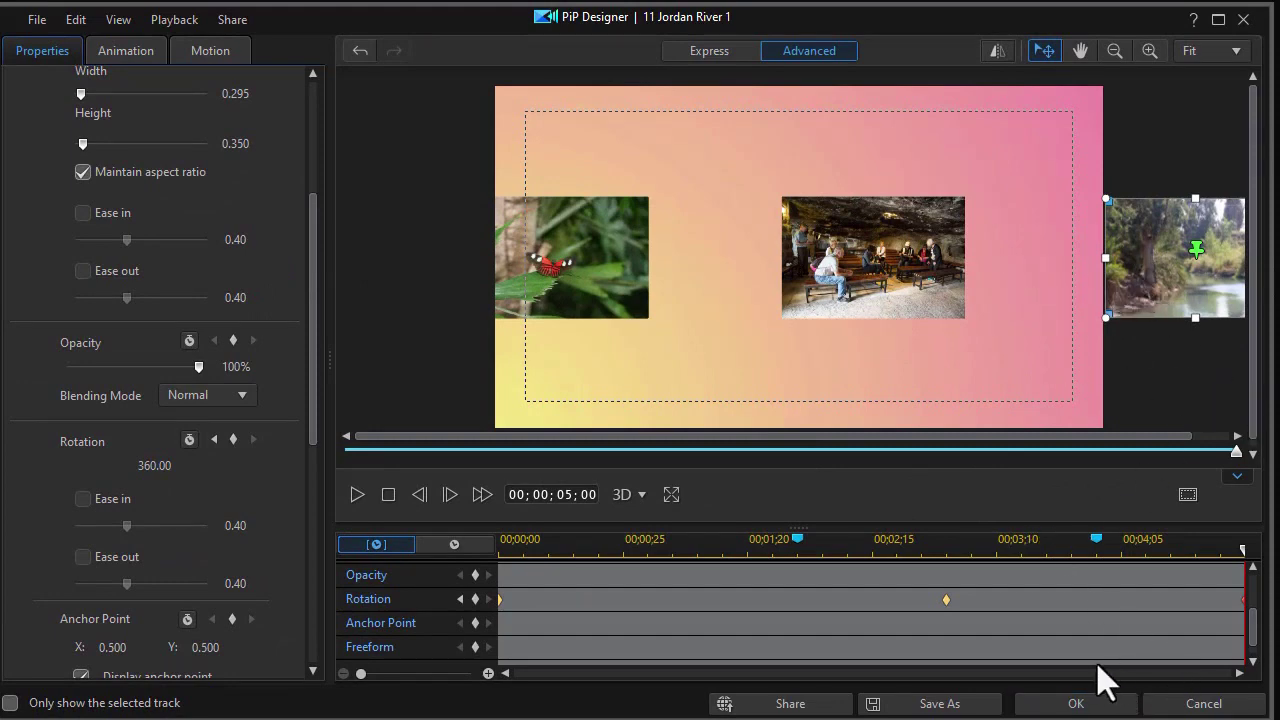
click(1075, 703)
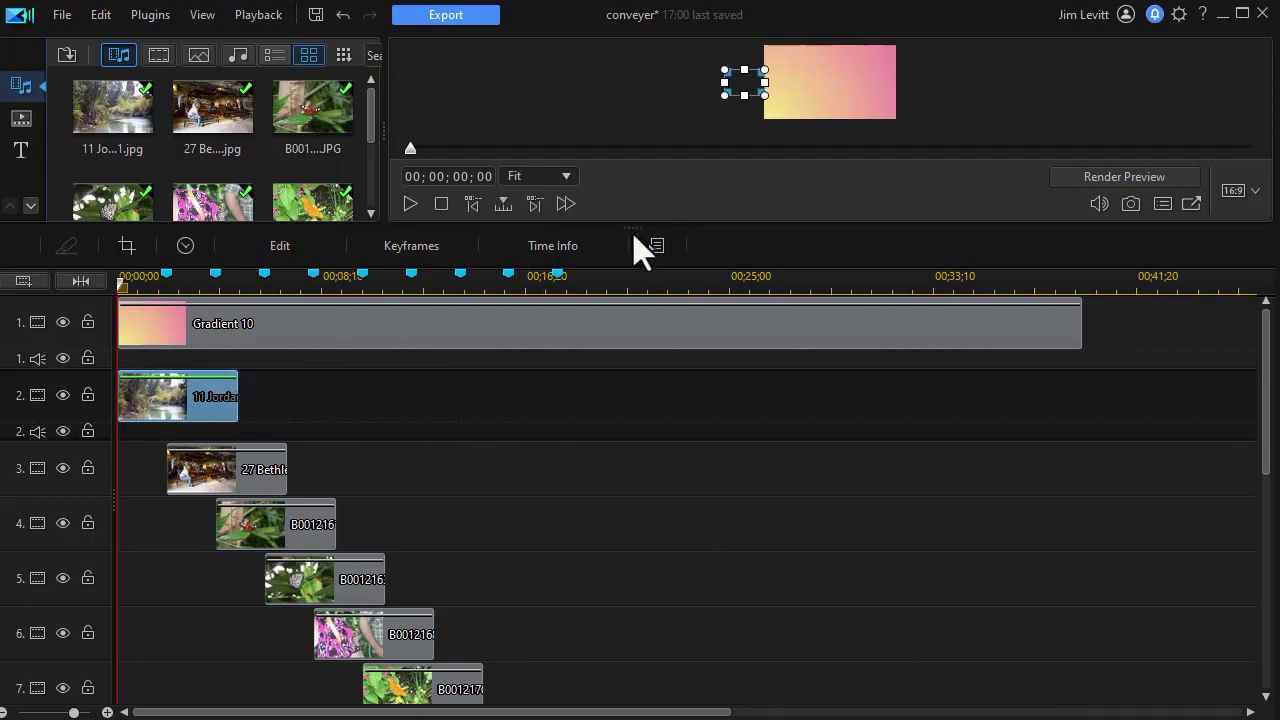
- Enlarge the preview area, play the slideshow to check the first photo's rotation, pause it and shrink the preview again
drag(634, 229, 634, 468)
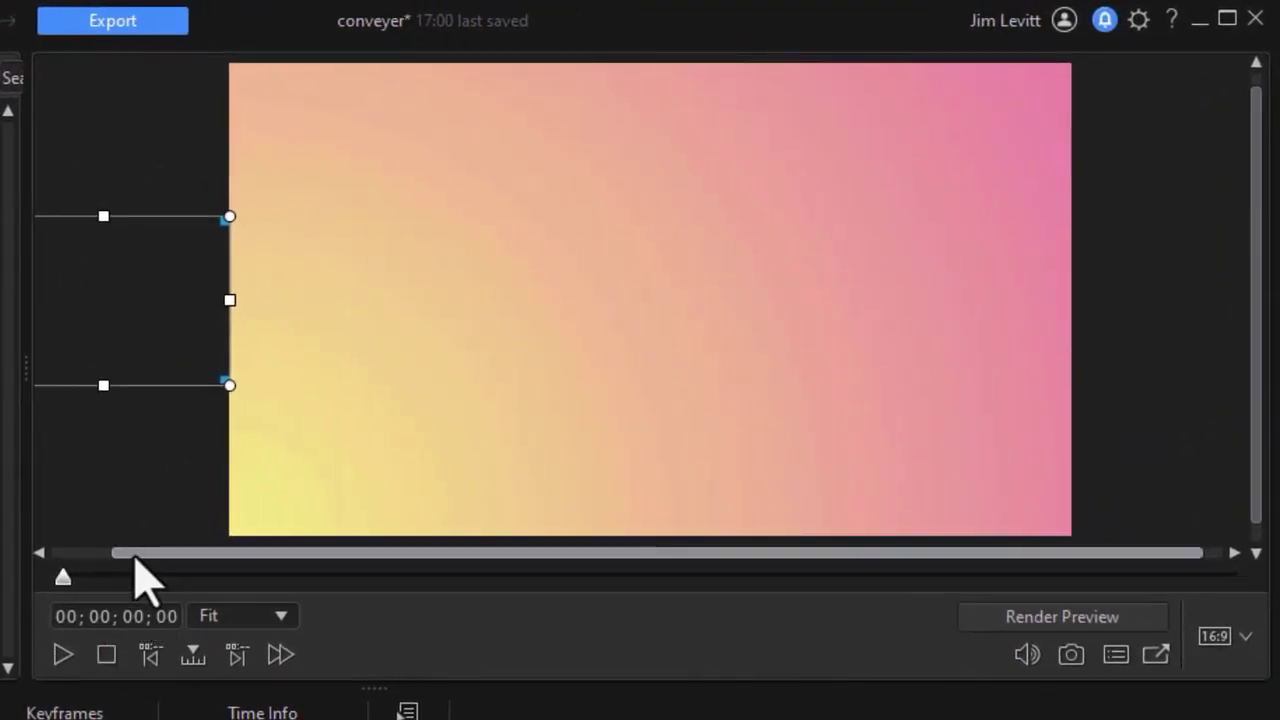
click(62, 655)
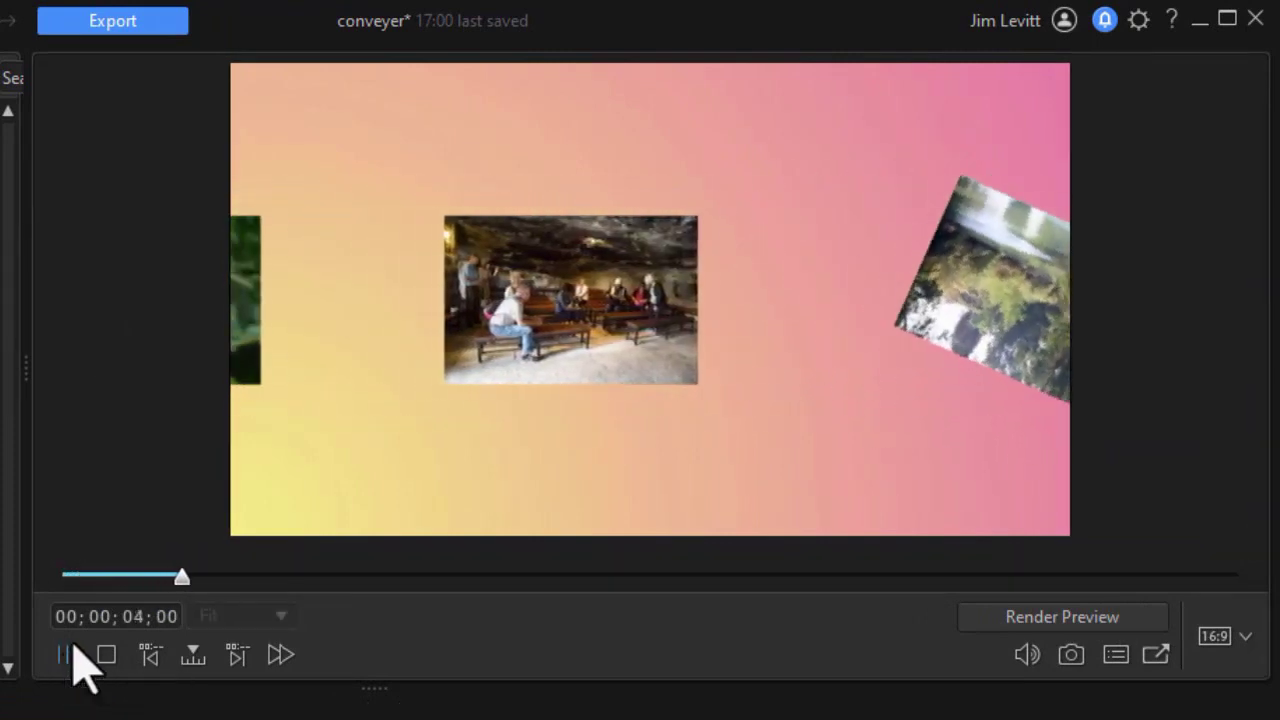
click(72, 651)
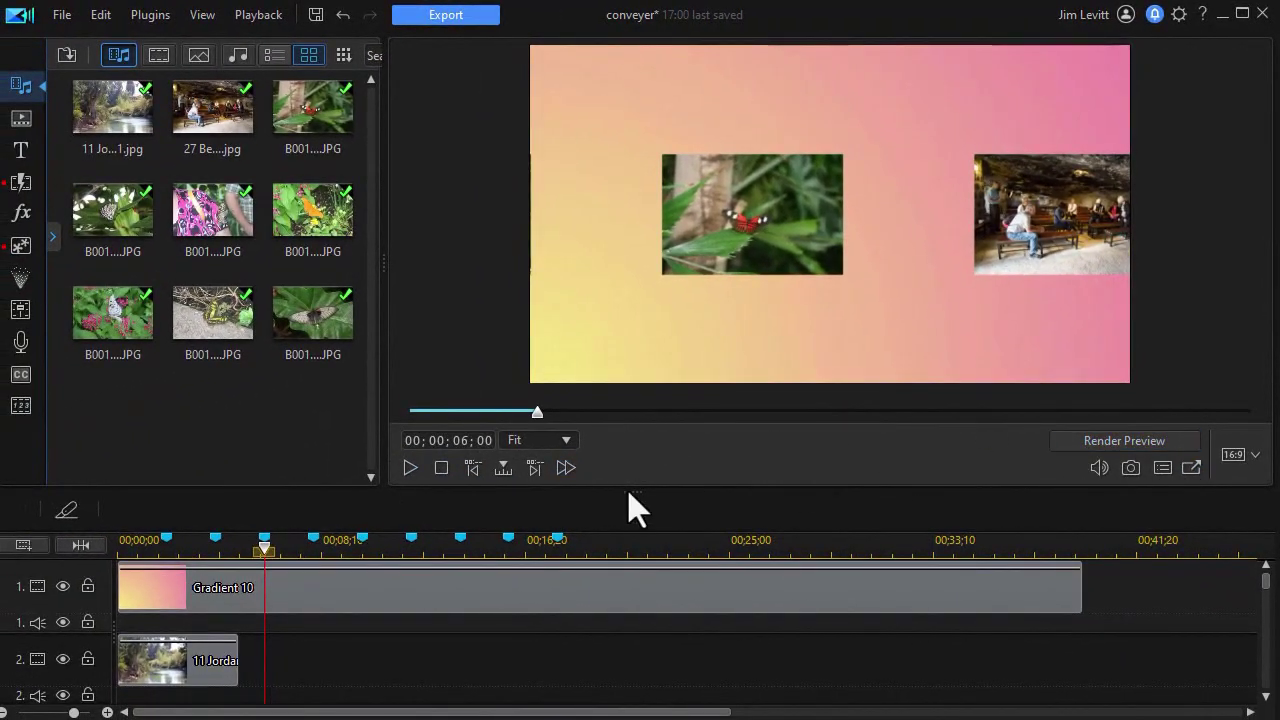
drag(634, 486, 609, 249)
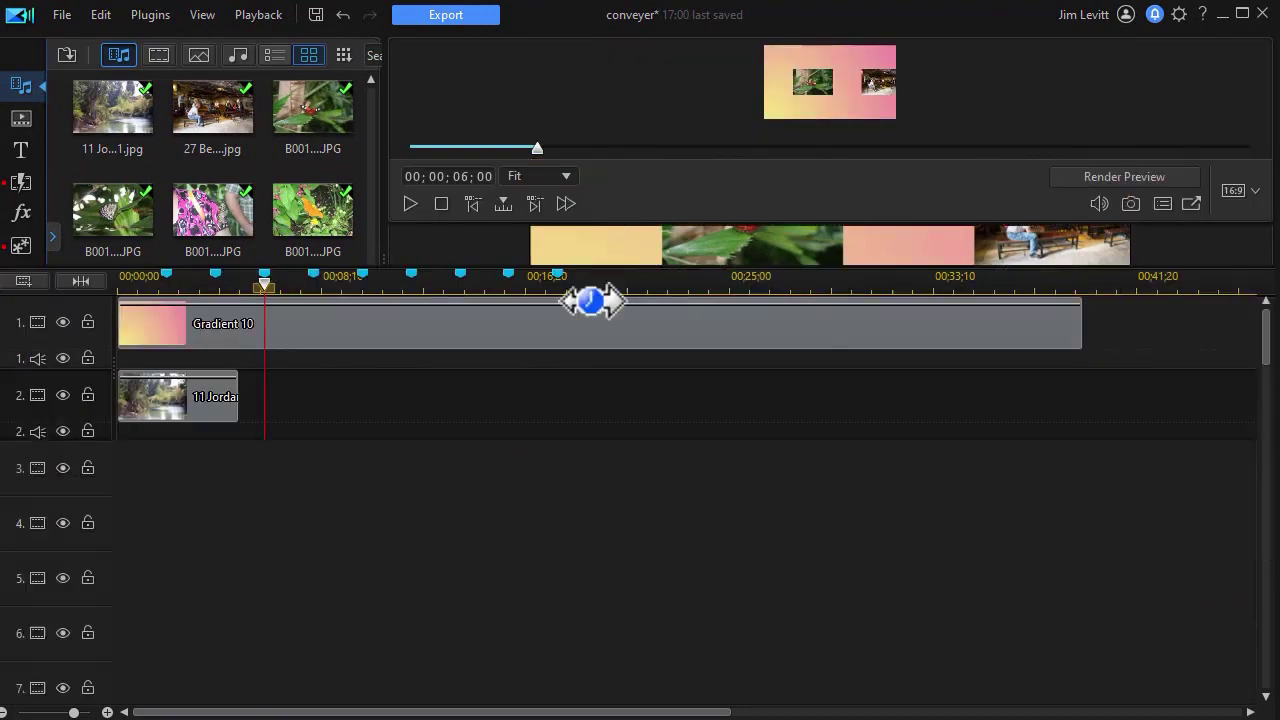
- Copy the first photo's keyframe attributes and paste them onto the photos on tracks 3 to 7
right_click(172, 392)
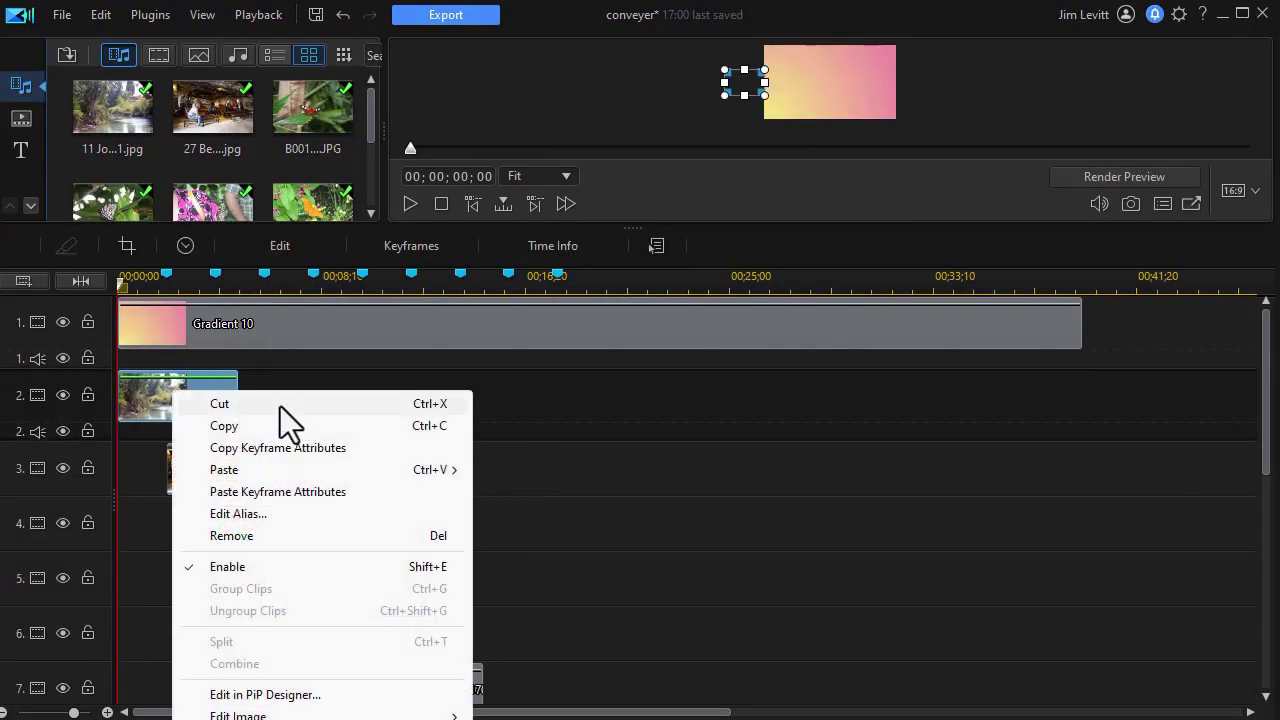
click(280, 448)
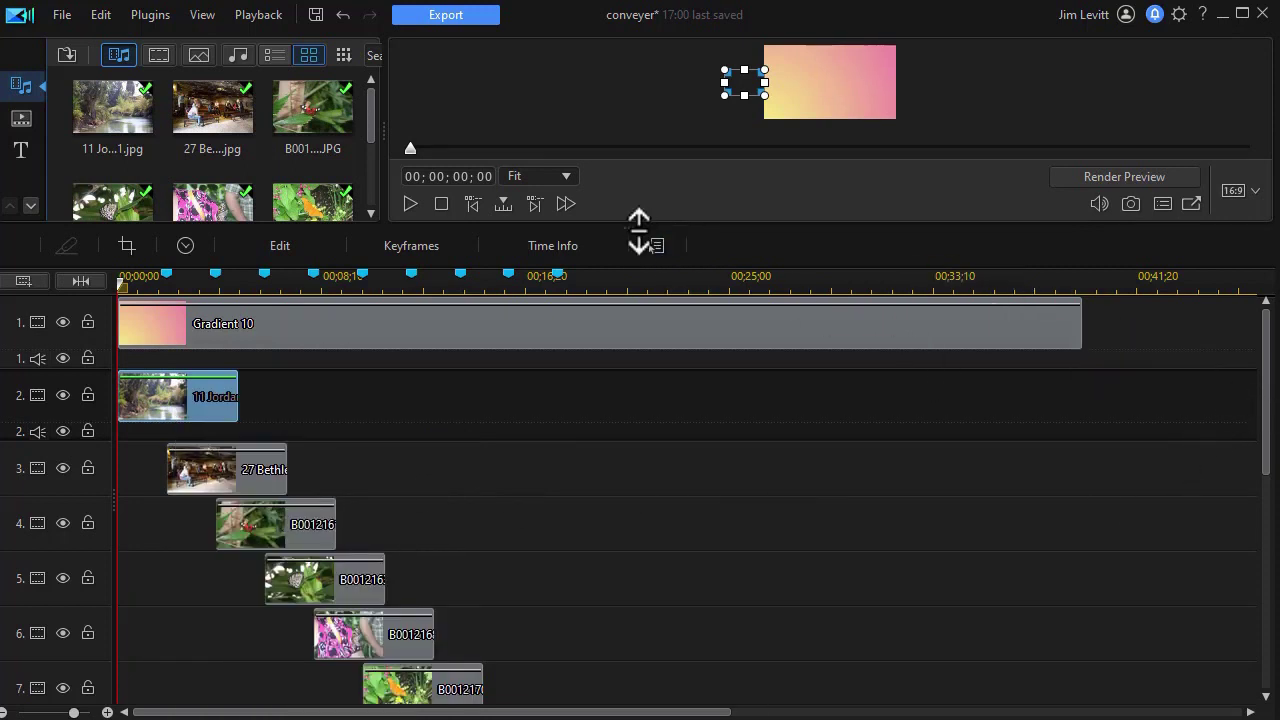
drag(600, 690, 250, 455)
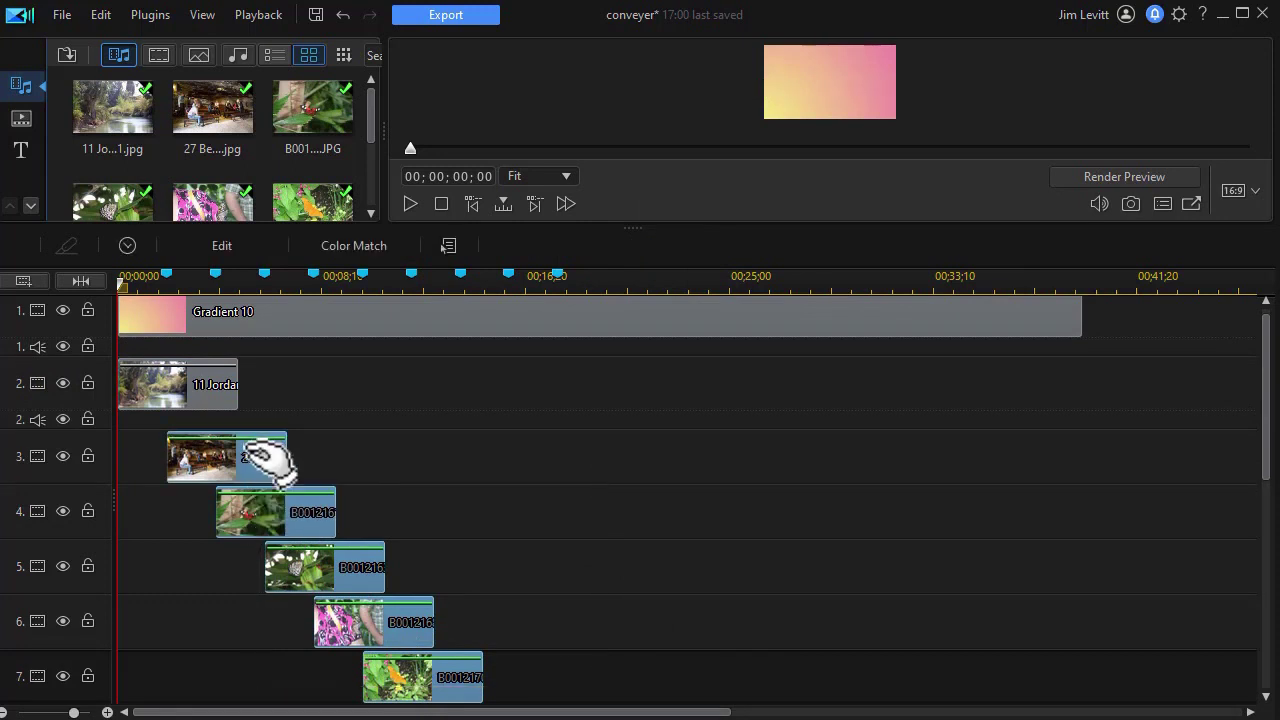
right_click(250, 455)
click(351, 553)
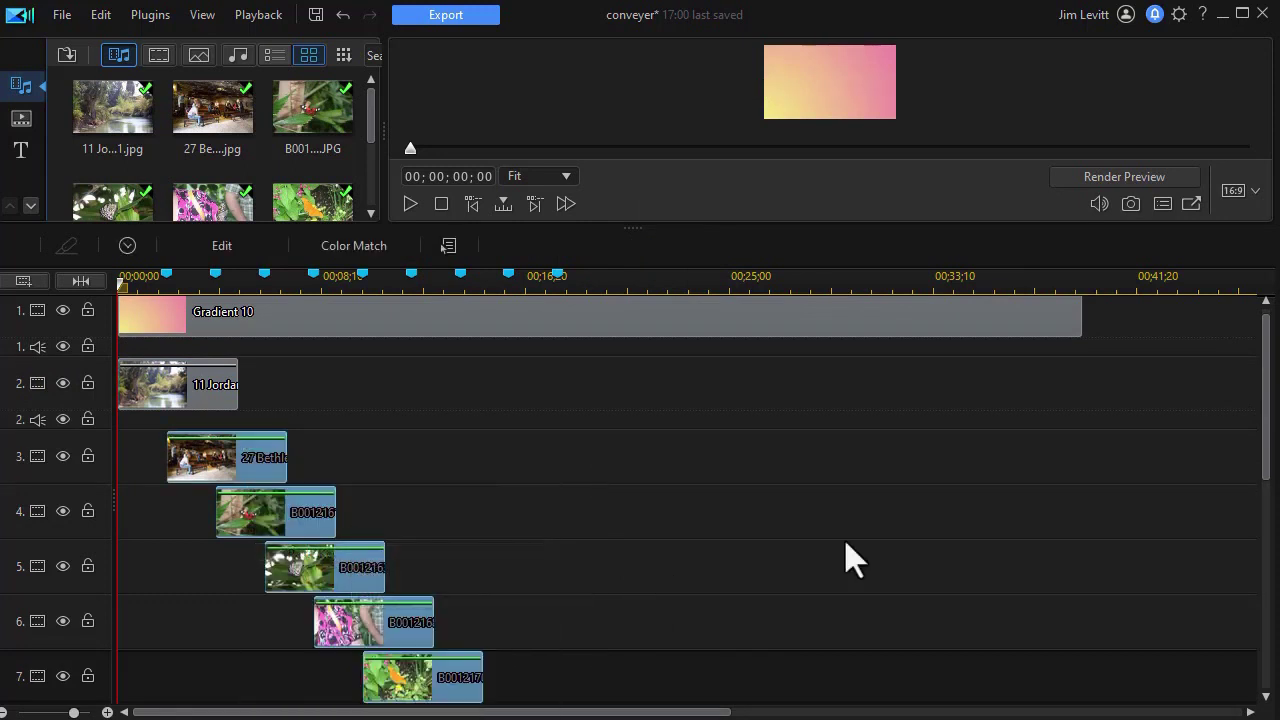
- Paste the copied keyframe attributes onto the photos on tracks 7 to 10
drag(1270, 478, 1266, 600)
drag(677, 589, 374, 368)
right_click(448, 358)
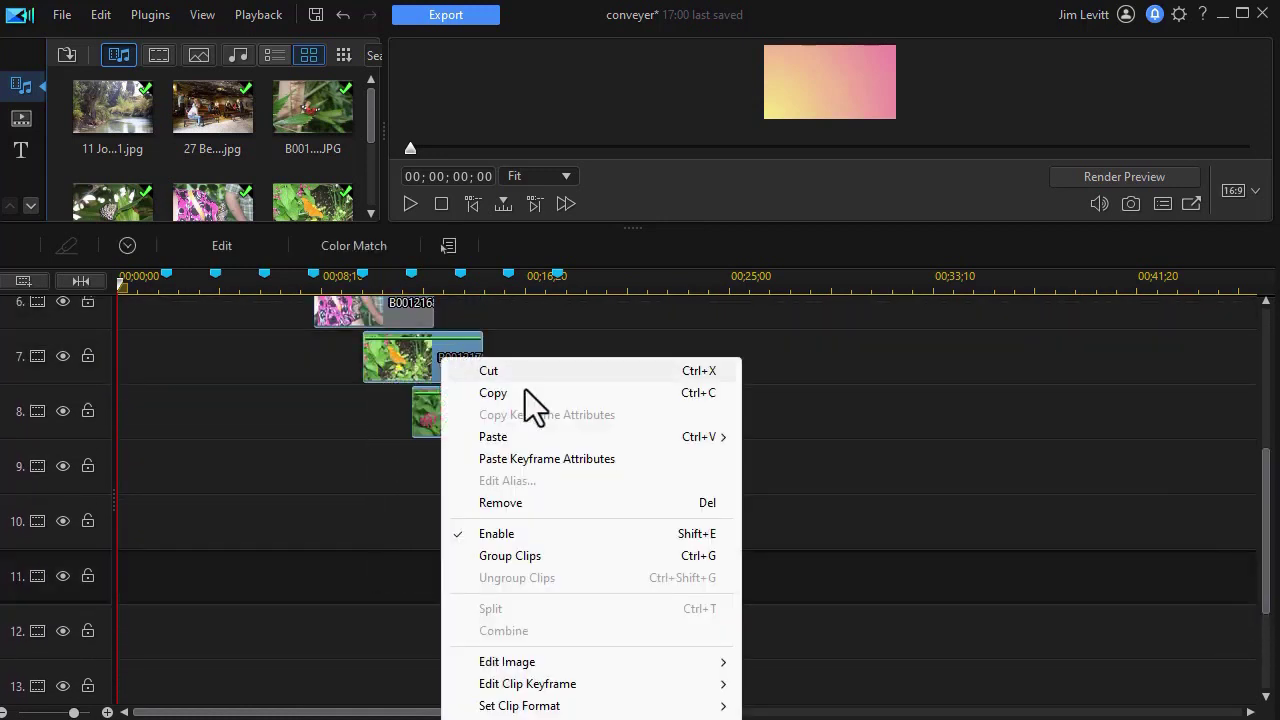
click(538, 453)
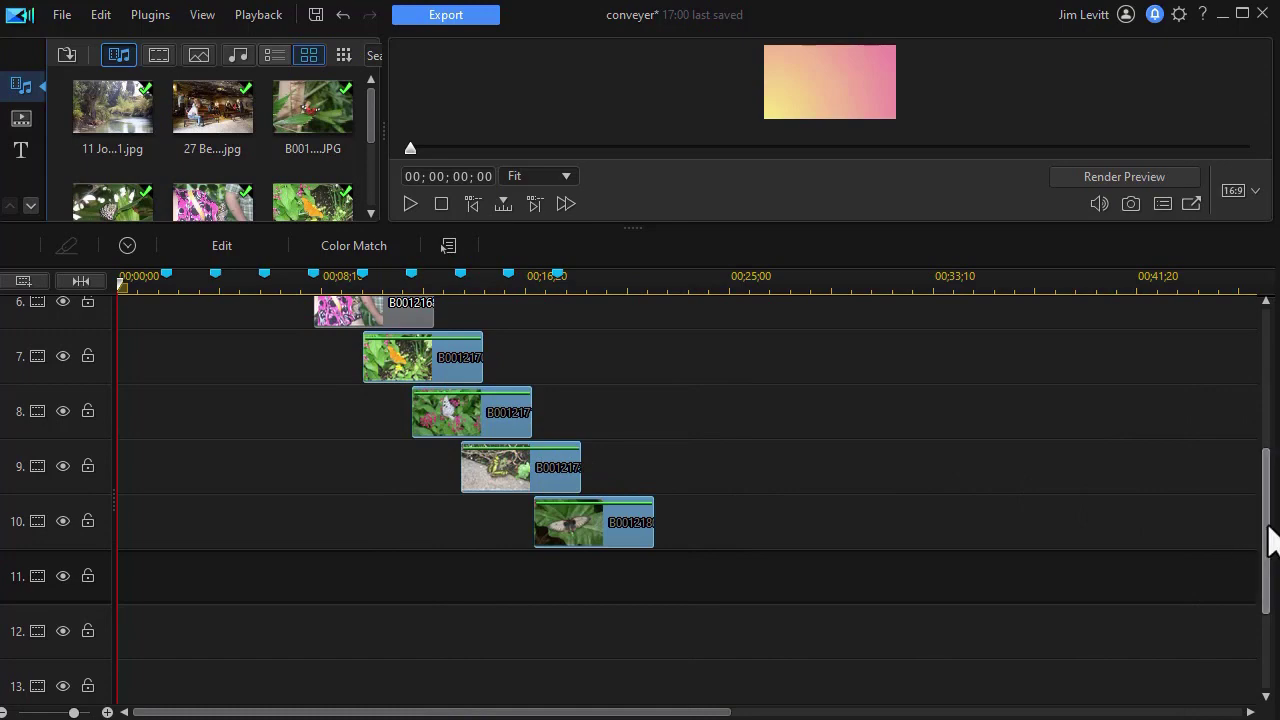
drag(1270, 537, 1266, 258)
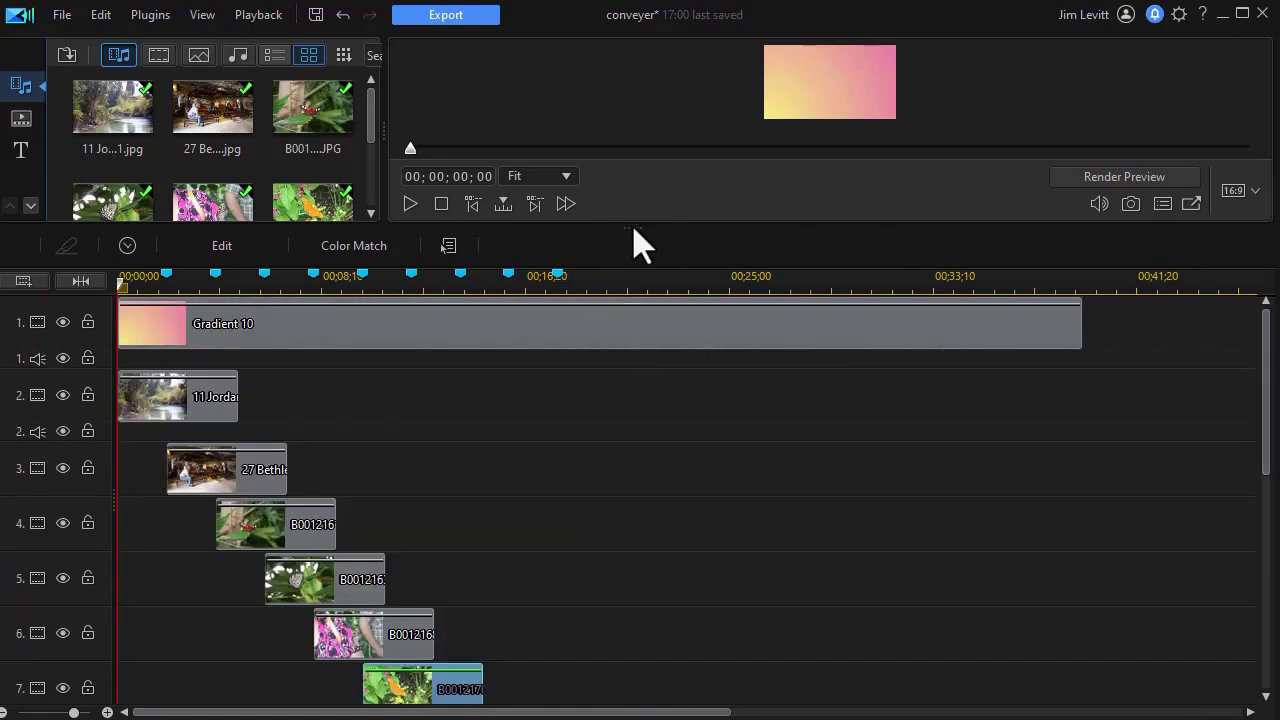